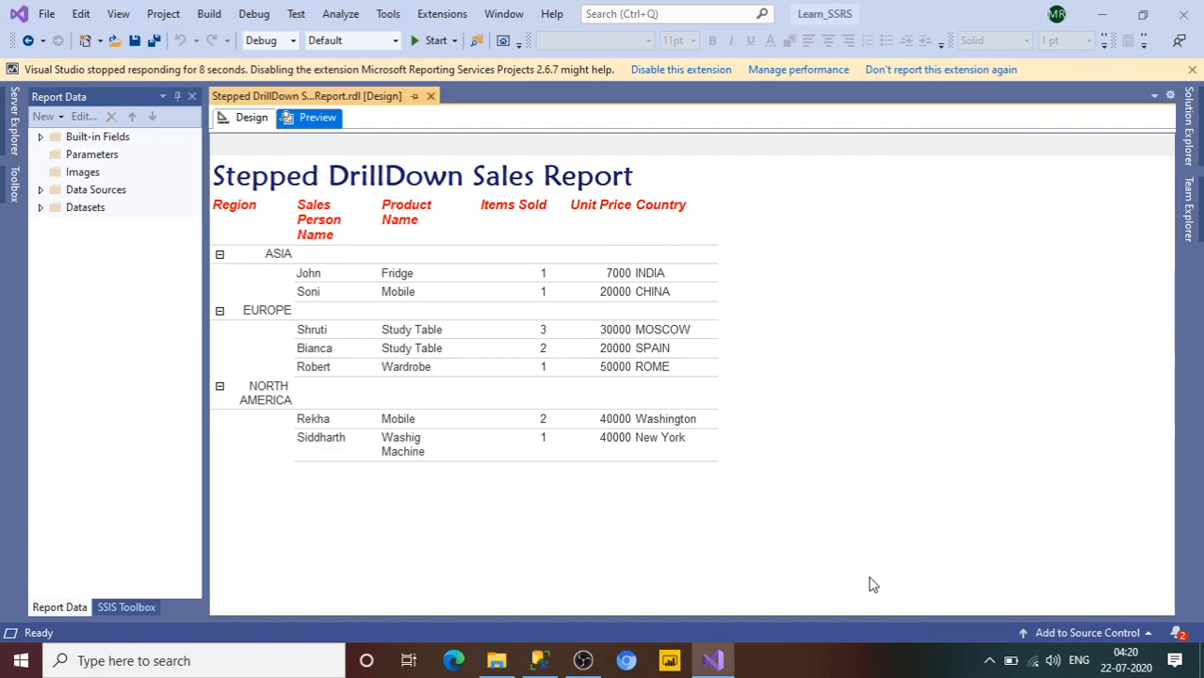
# - Start the Report Wizard for a new report in the Reports folder and advance to the data source selection
pyautogui.moveTo(1199, 125)
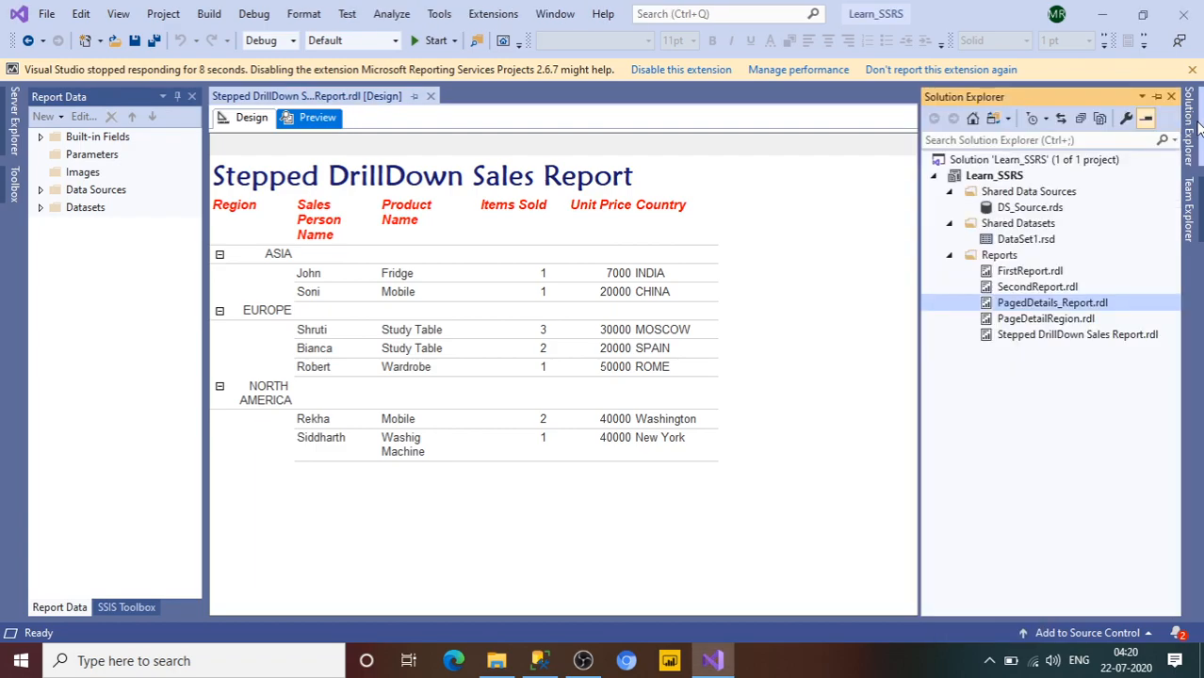
pyautogui.click(995, 261)
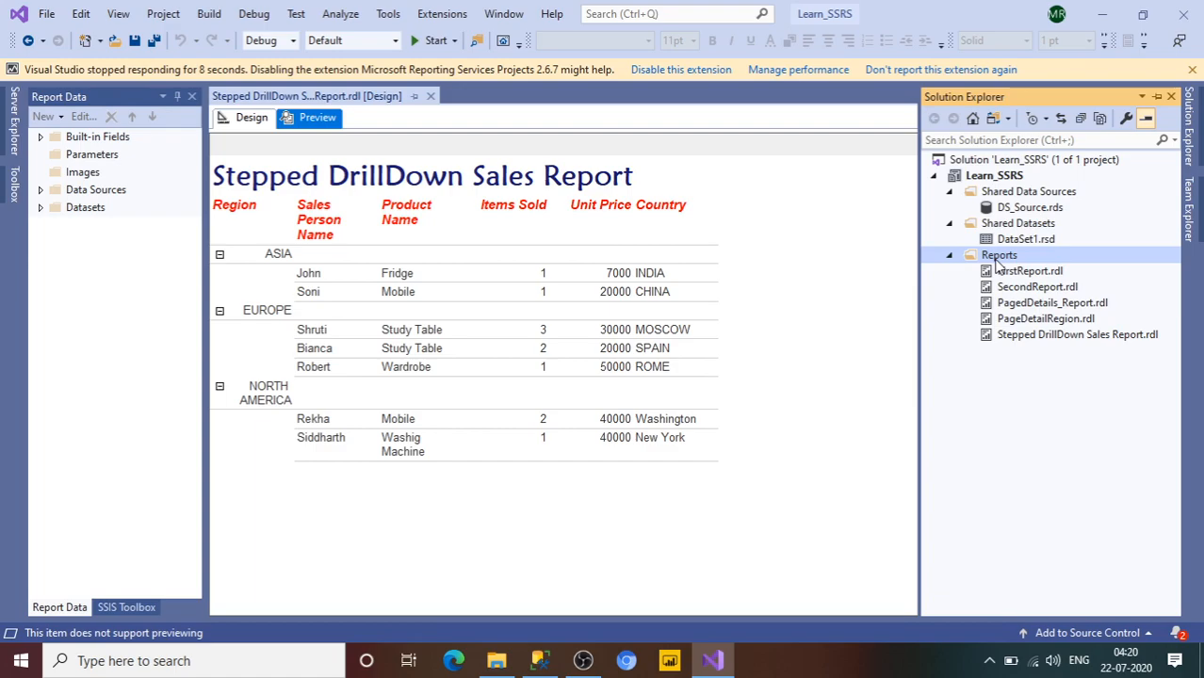
pyautogui.rightClick(995, 261)
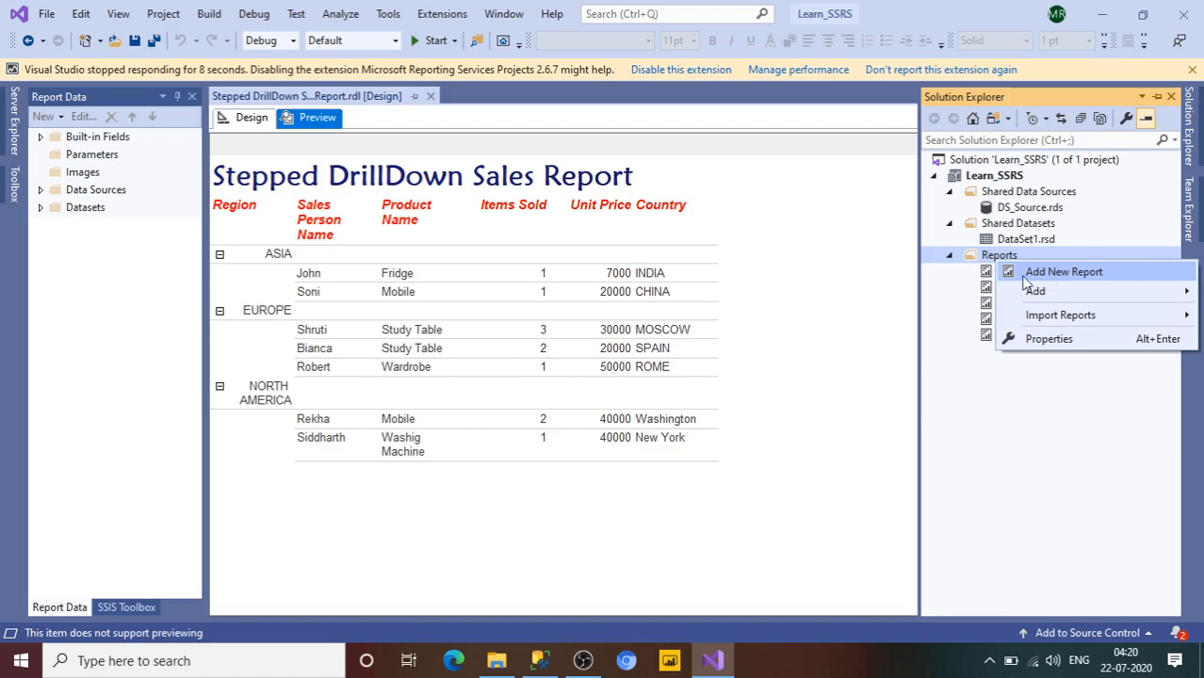
pyautogui.click(1039, 273)
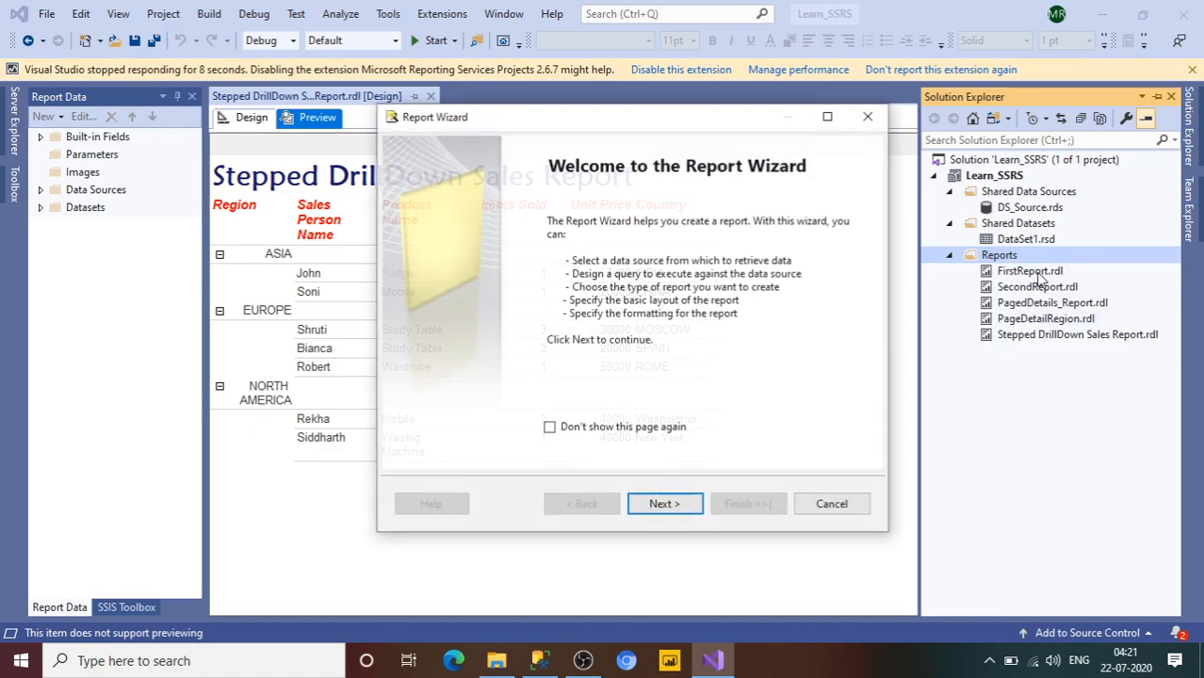
pyautogui.click(664, 506)
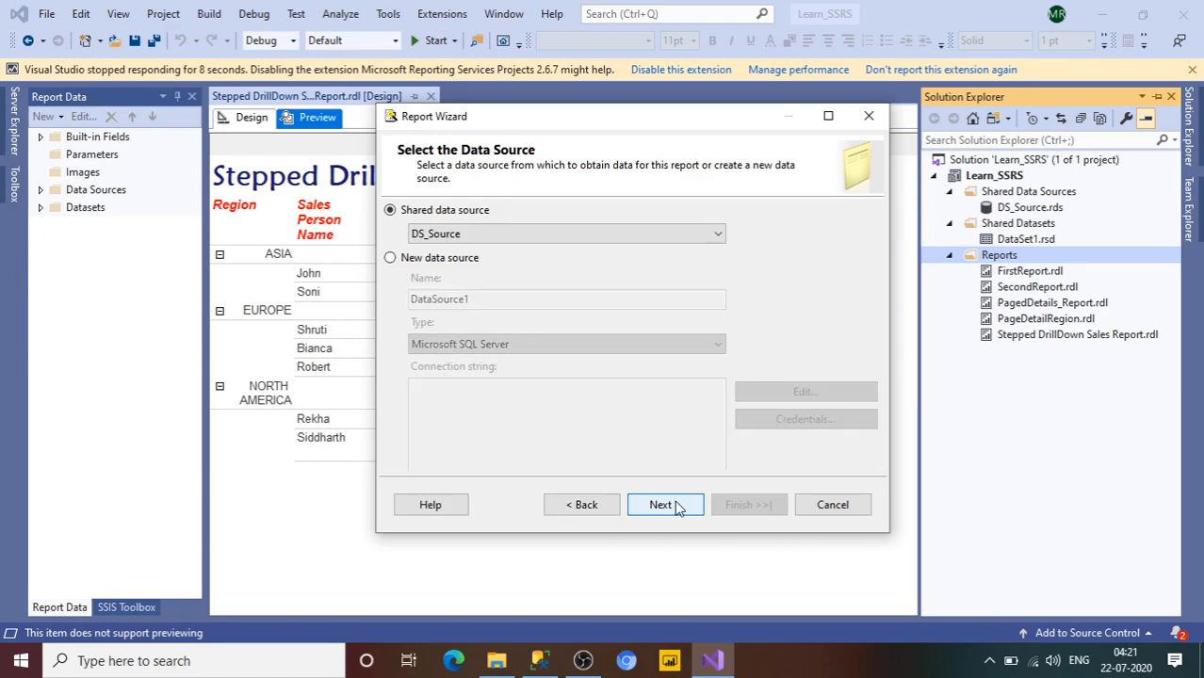
# - Choose a new Microsoft SQL Server data source named DataSource1 and open its connection properties
pyautogui.click(390, 258)
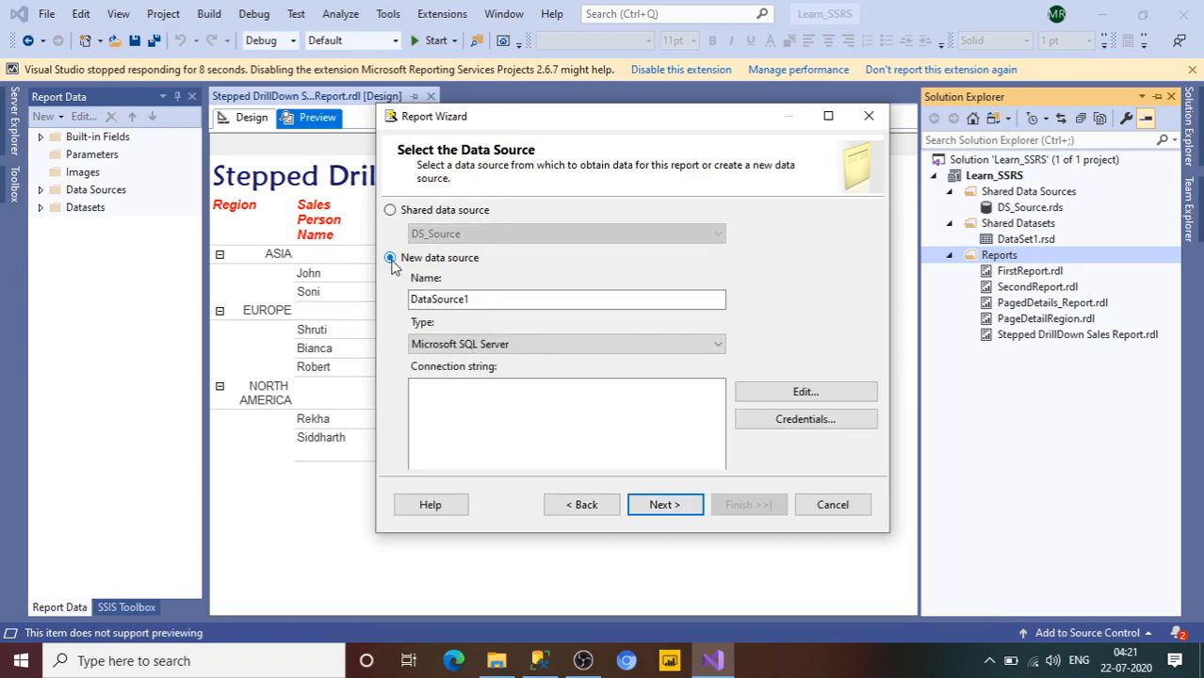
pyautogui.moveTo(489, 299); pyautogui.dragTo(395, 303)
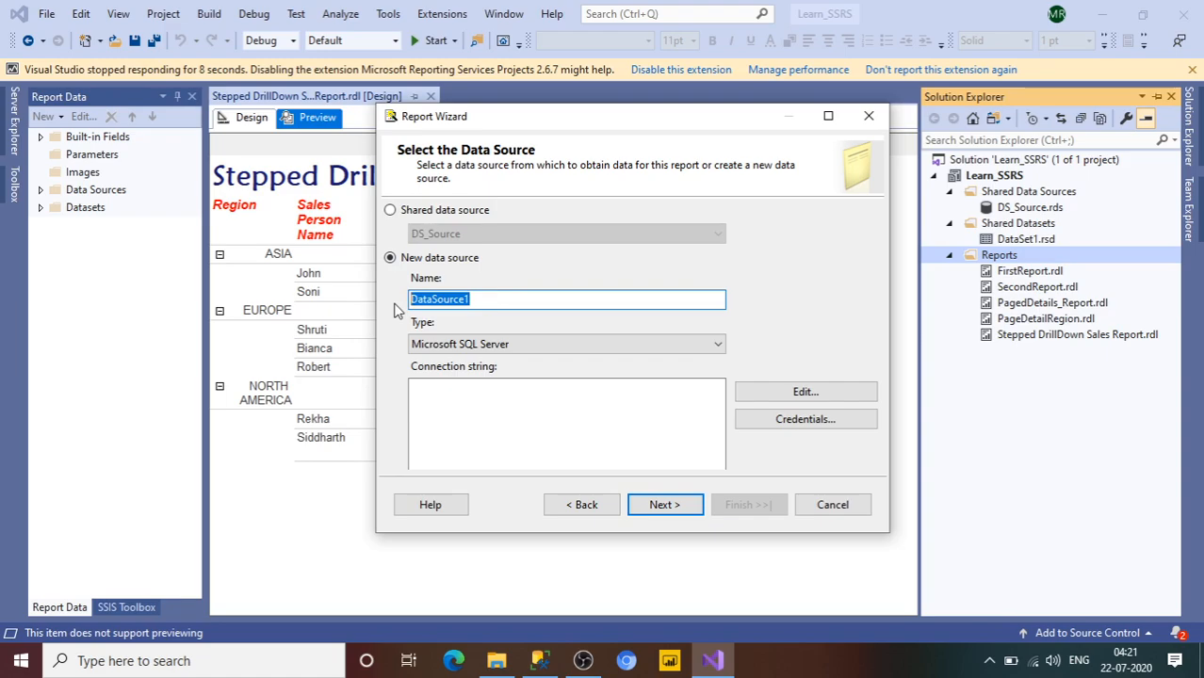
pyautogui.click(754, 402)
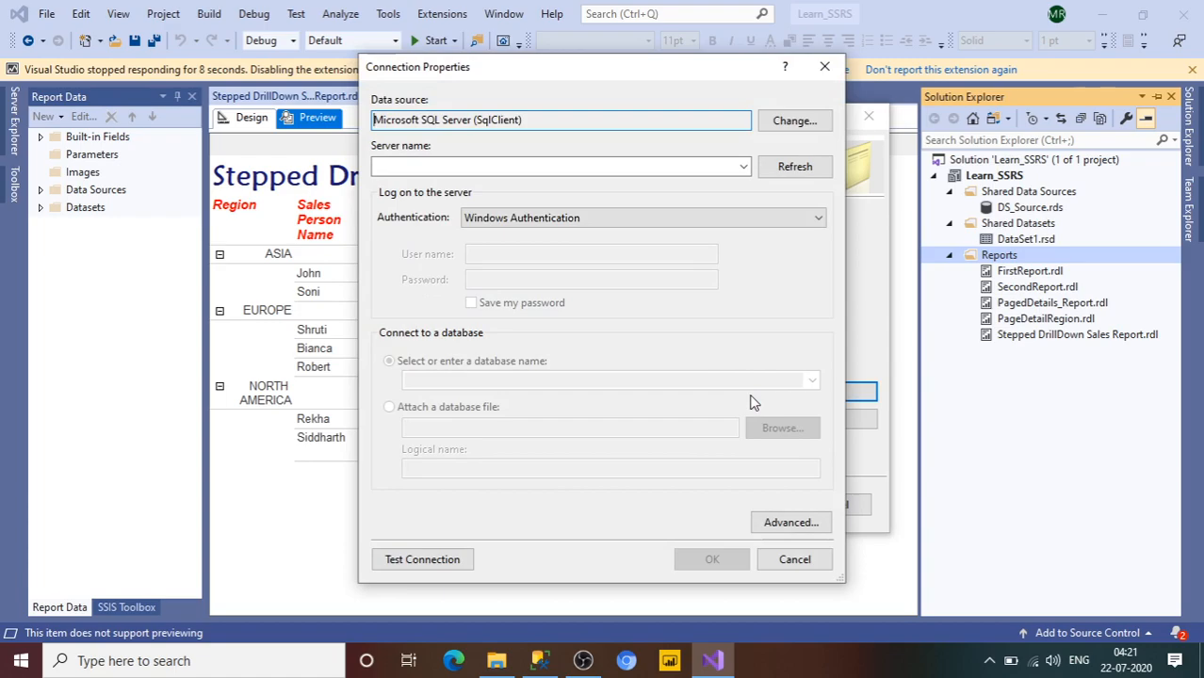
pyautogui.click(479, 166)
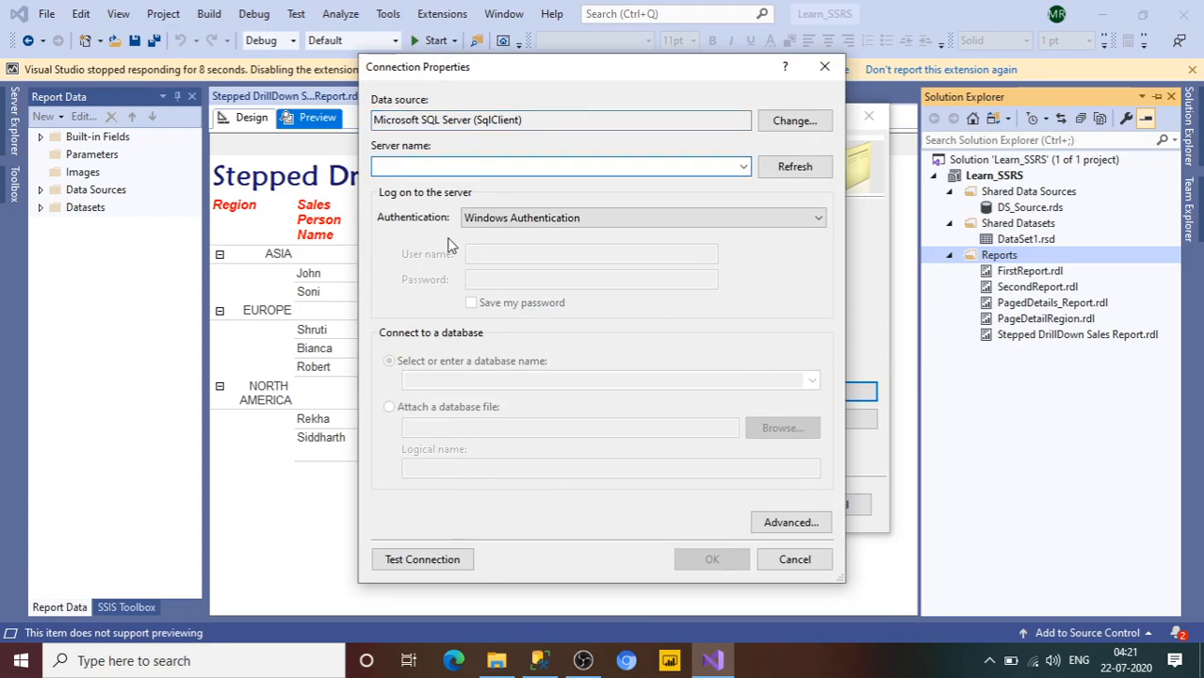
# - Look up the database engine's server name in SQL Server Management Studio and enter LAPTOP-NG5LE6JG\SS17 as the connection's server name in Visual Studio
pyautogui.click(540, 662)
pyautogui.click(38, 127)
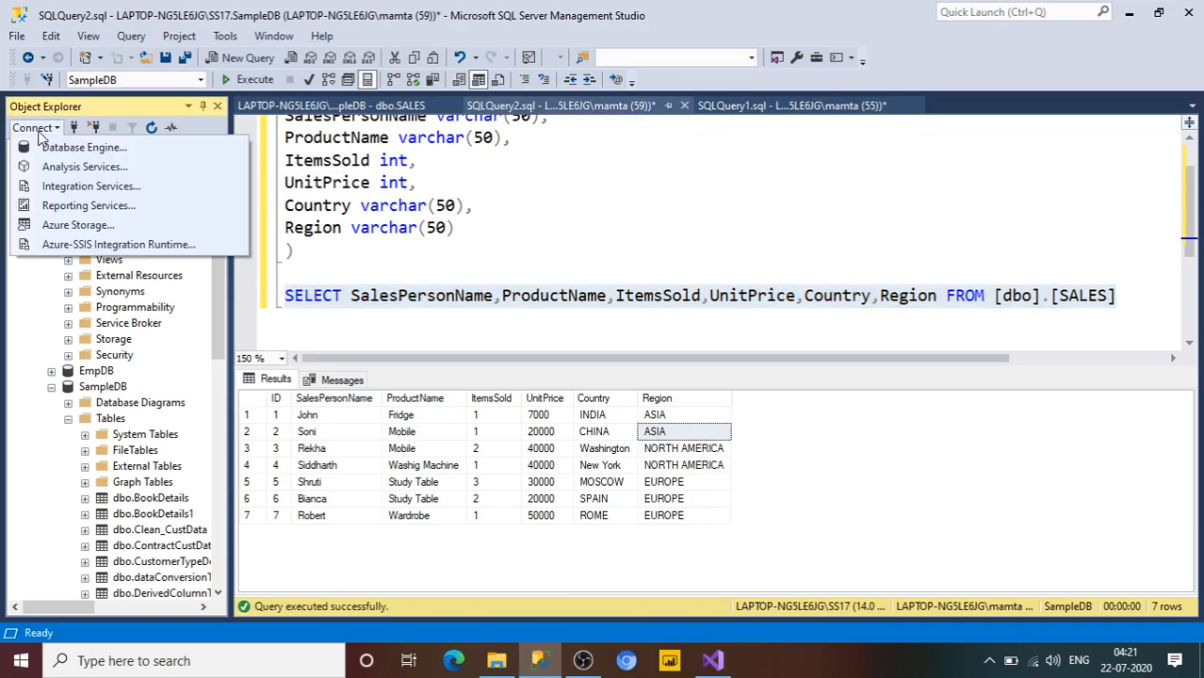
pyautogui.click(83, 147)
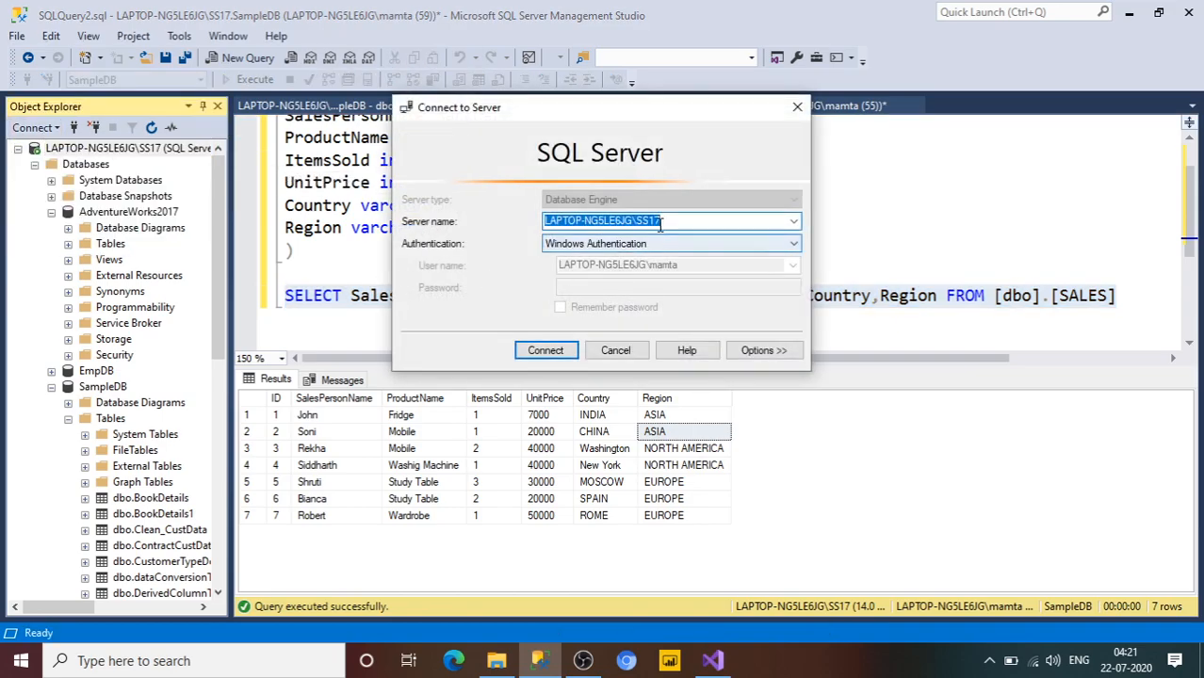
pyautogui.click(795, 109)
pyautogui.click(710, 662)
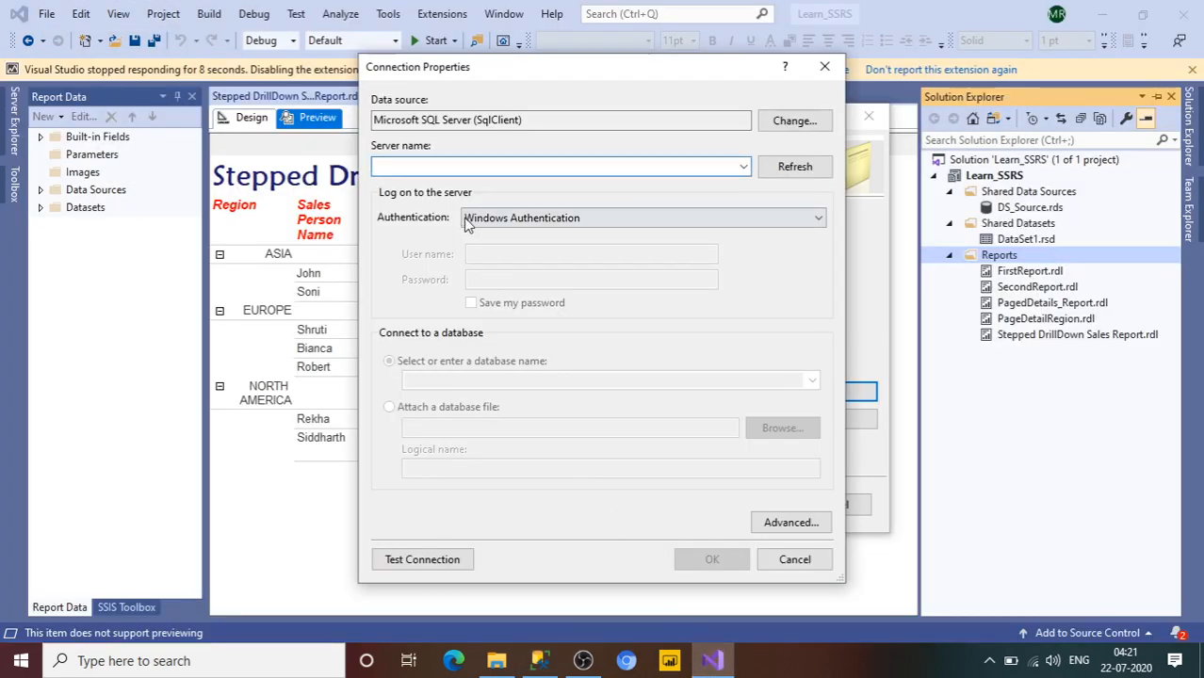
pyautogui.write('LAPTOP-NG5LE6JG\\SS17')
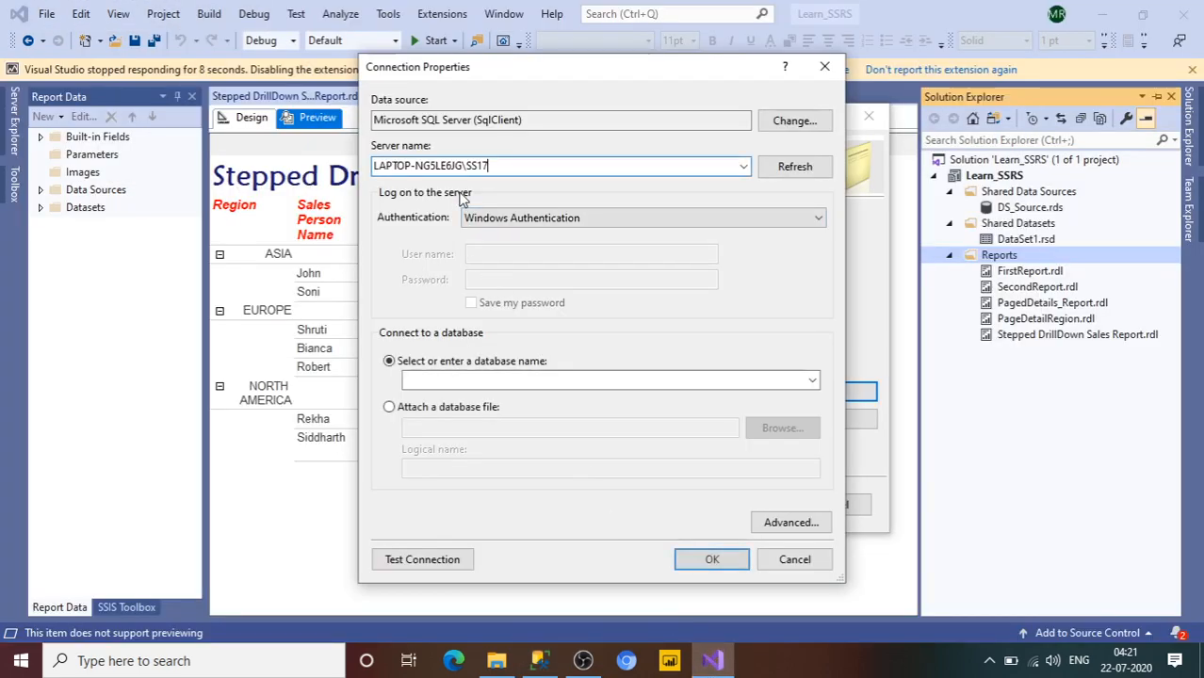
# - Select the SampleDB database, test the connection and accept the connection properties
pyautogui.click(810, 386)
pyautogui.click(810, 386)
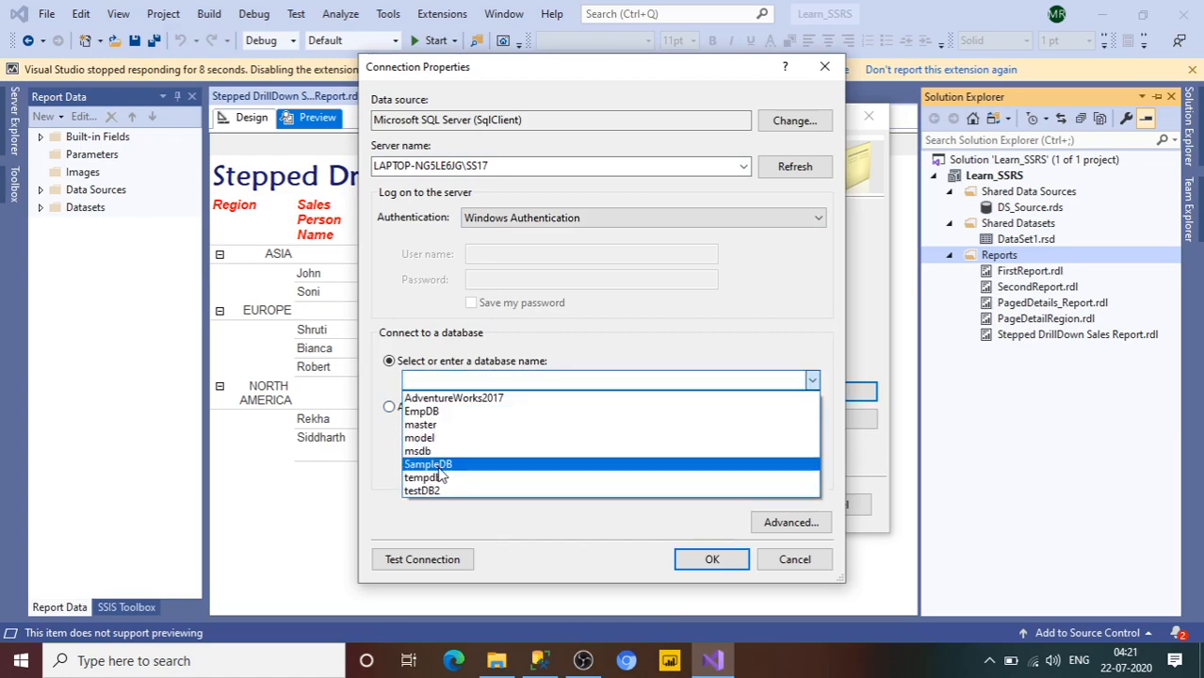
pyautogui.click(437, 468)
pyautogui.click(452, 559)
pyautogui.click(667, 394)
pyautogui.click(713, 560)
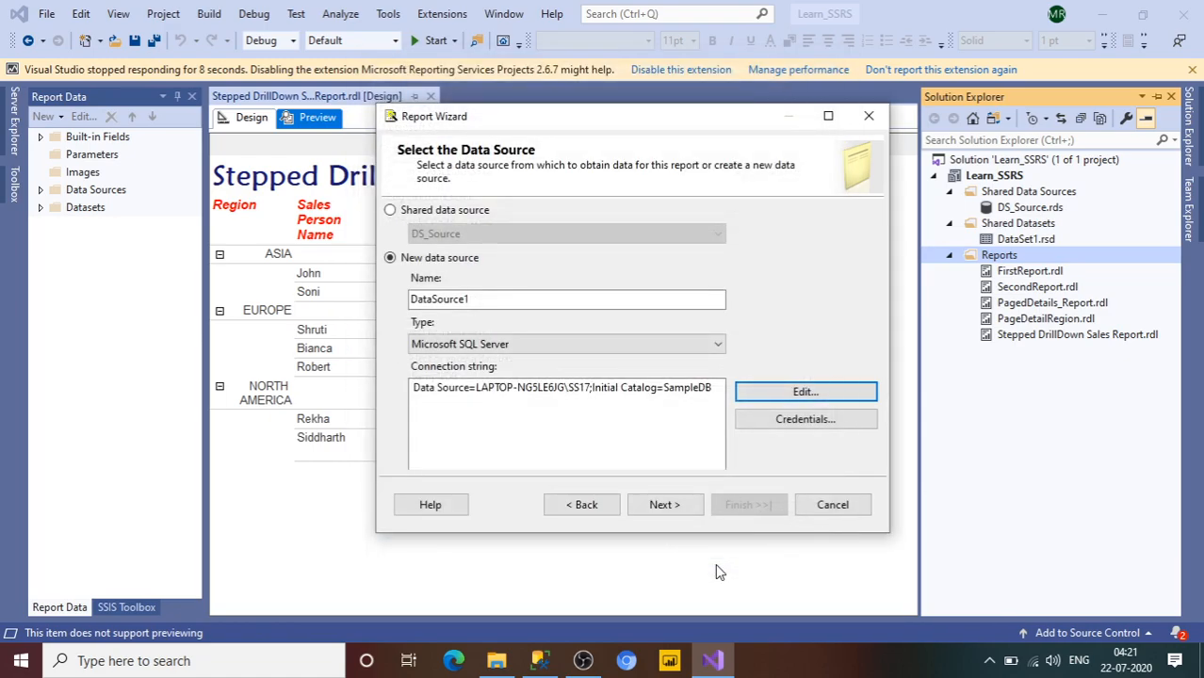
# - Copy the SELECT statement on [dbo].[SALES] from SQL Server Management Studio and paste it as the report wizard's query string
pyautogui.click(658, 509)
pyautogui.click(497, 358)
pyautogui.click(540, 662)
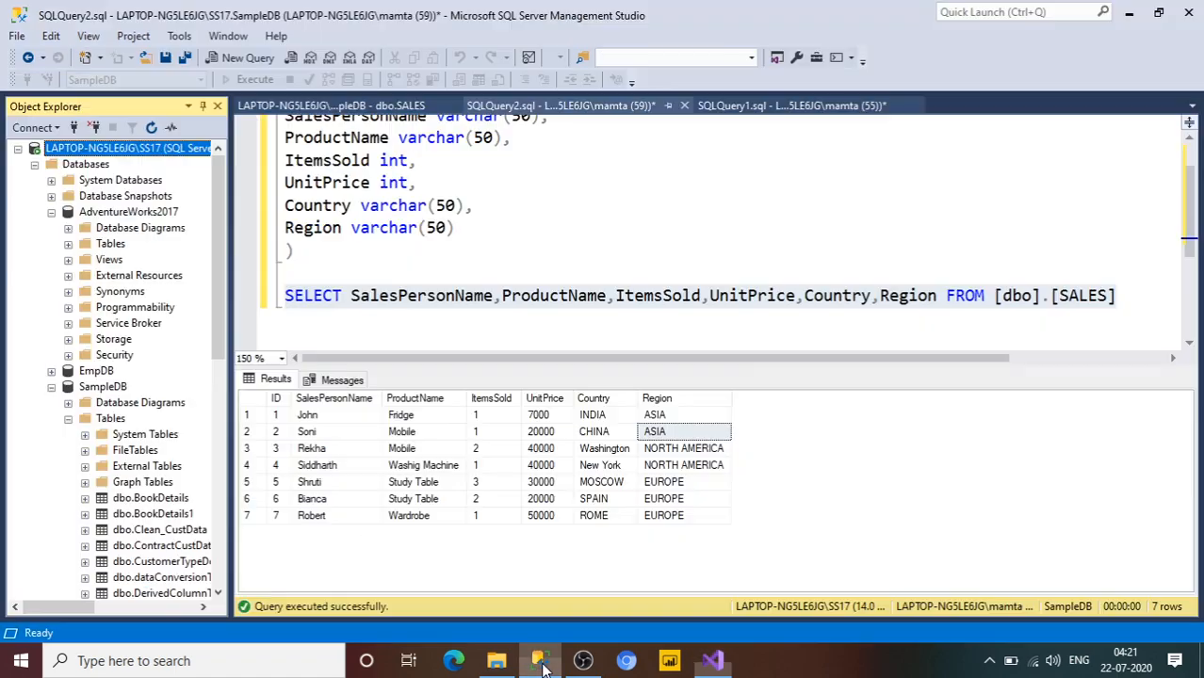
pyautogui.click(965, 314)
pyautogui.moveTo(1117, 298); pyautogui.dragTo(577, 296)
pyautogui.moveTo(464, 295); pyautogui.dragTo(272, 303)
pyautogui.hotkey('ctrl', 'c')
pyautogui.hotkey('alt', 'Tab')
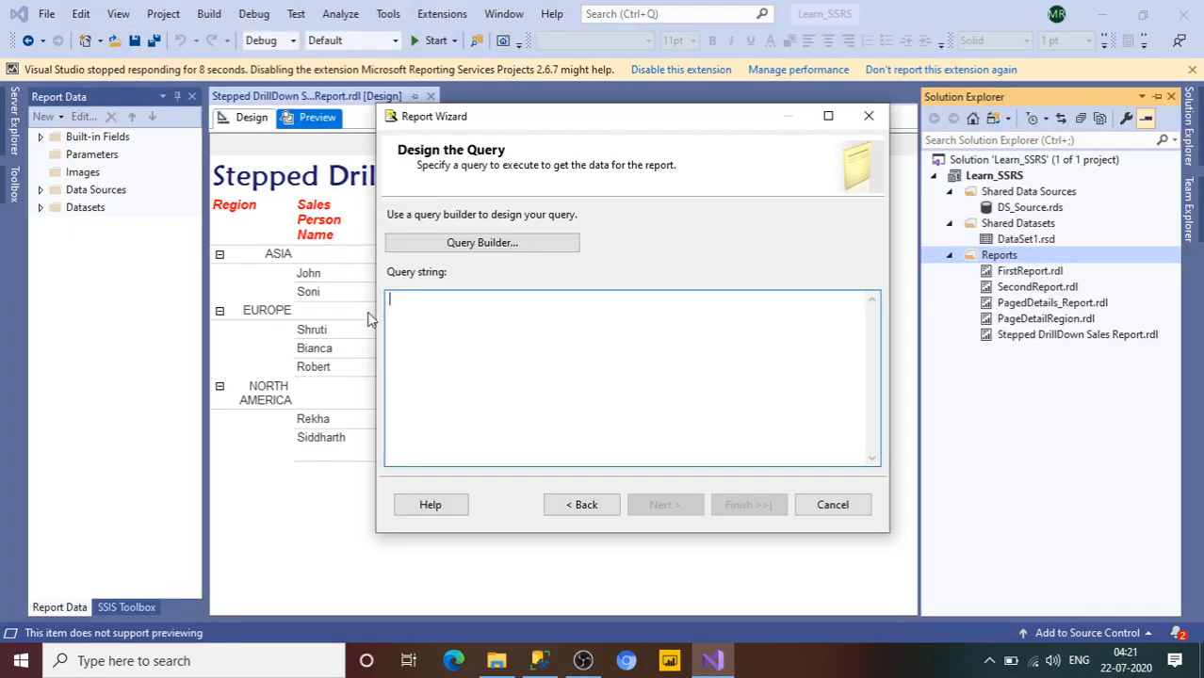
pyautogui.hotkey('ctrl', 'v')
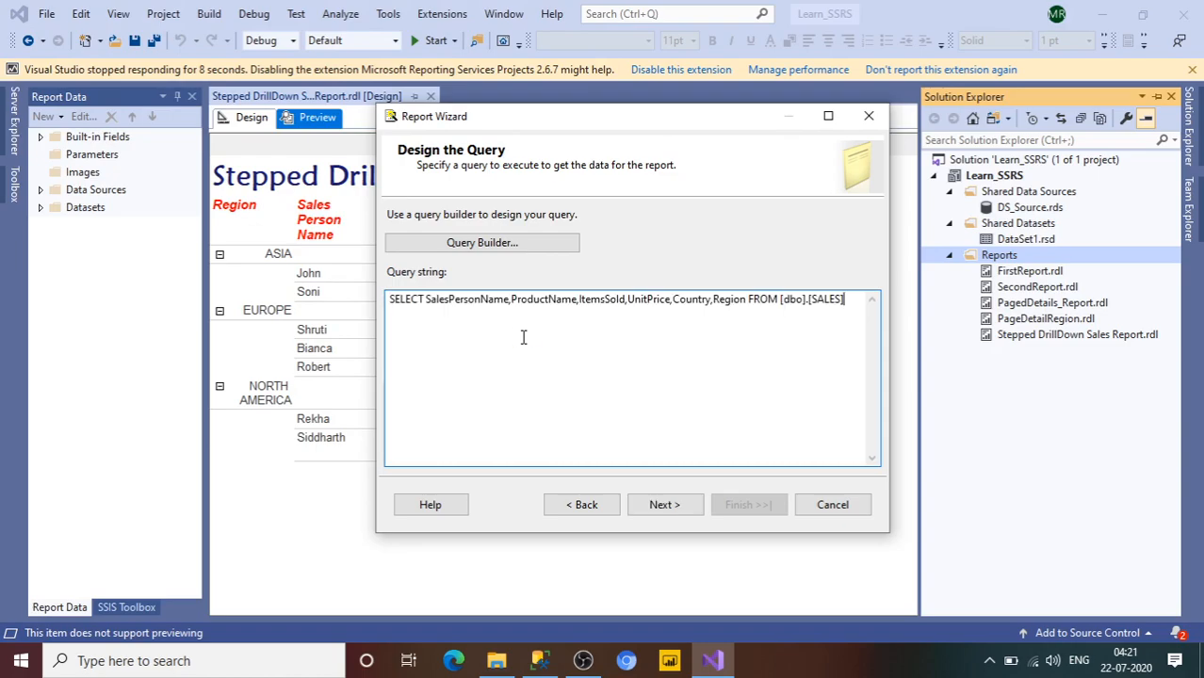
# - Accept the query, keep the Tabular report type and group the table by Region
pyautogui.click(674, 502)
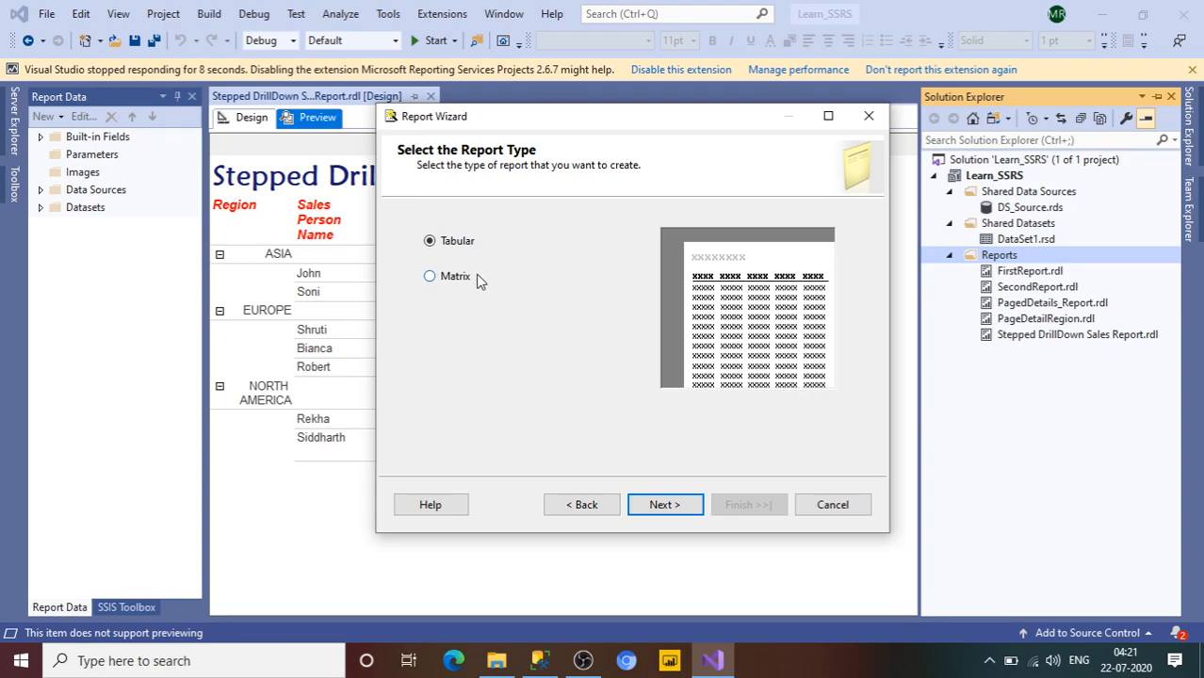
pyautogui.click(663, 505)
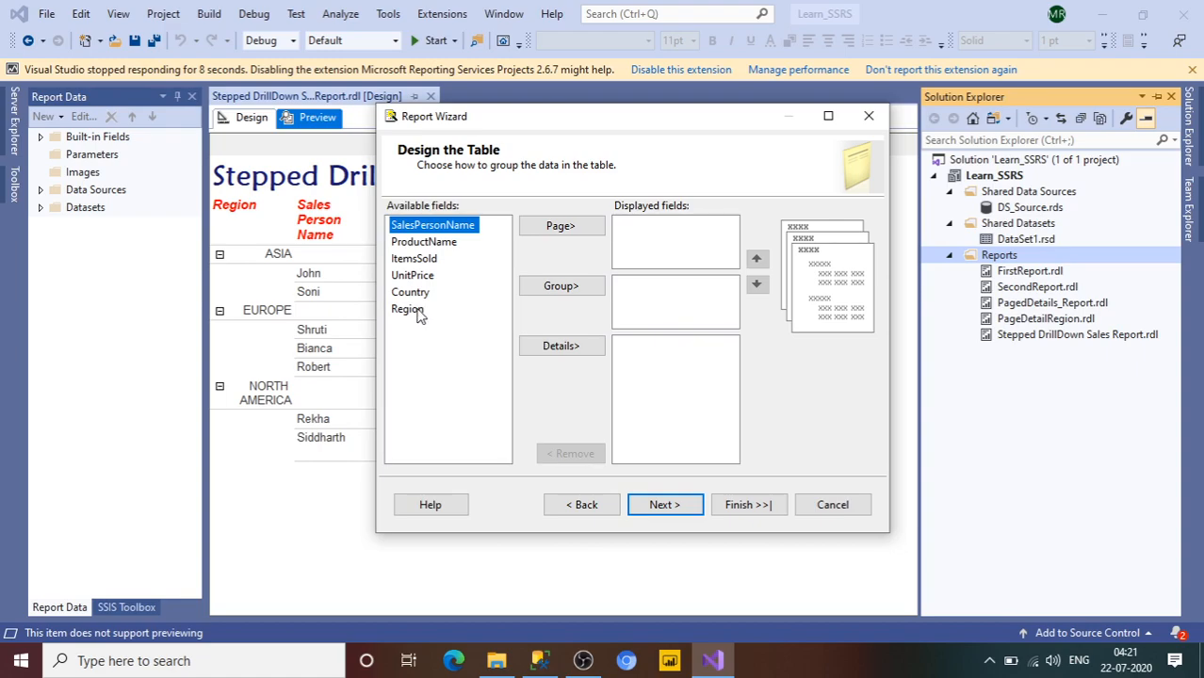
pyautogui.click(416, 311)
pyautogui.click(561, 287)
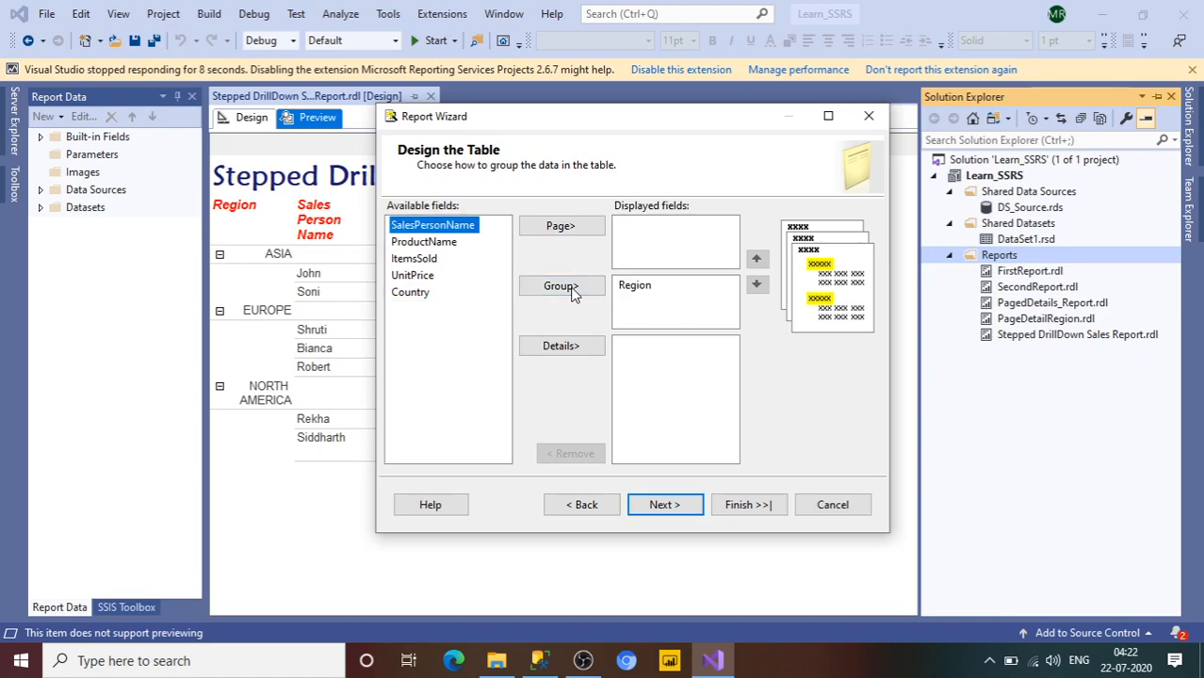
# - Add SalesPersonName, ProductName, ItemsSold, UnitPrice and Country as the table's detail fields and continue to the layout choice
pyautogui.click(560, 346)
pyautogui.click(561, 345)
pyautogui.click(560, 346)
pyautogui.click(560, 345)
pyautogui.click(560, 346)
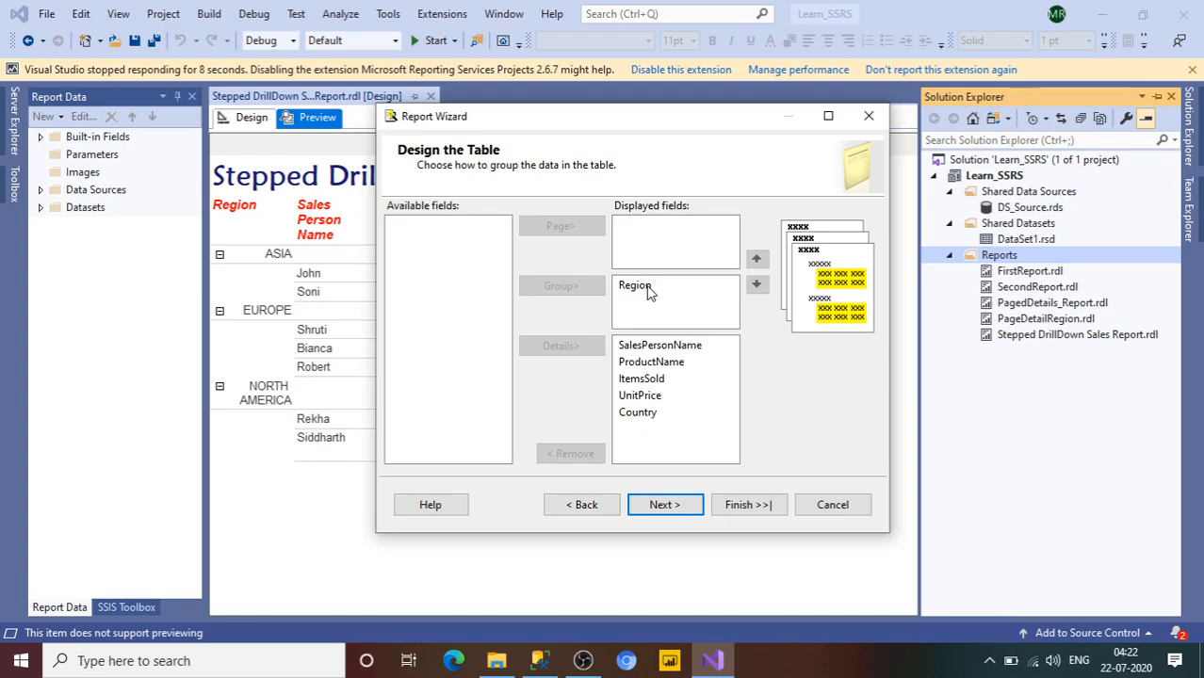
pyautogui.click(684, 509)
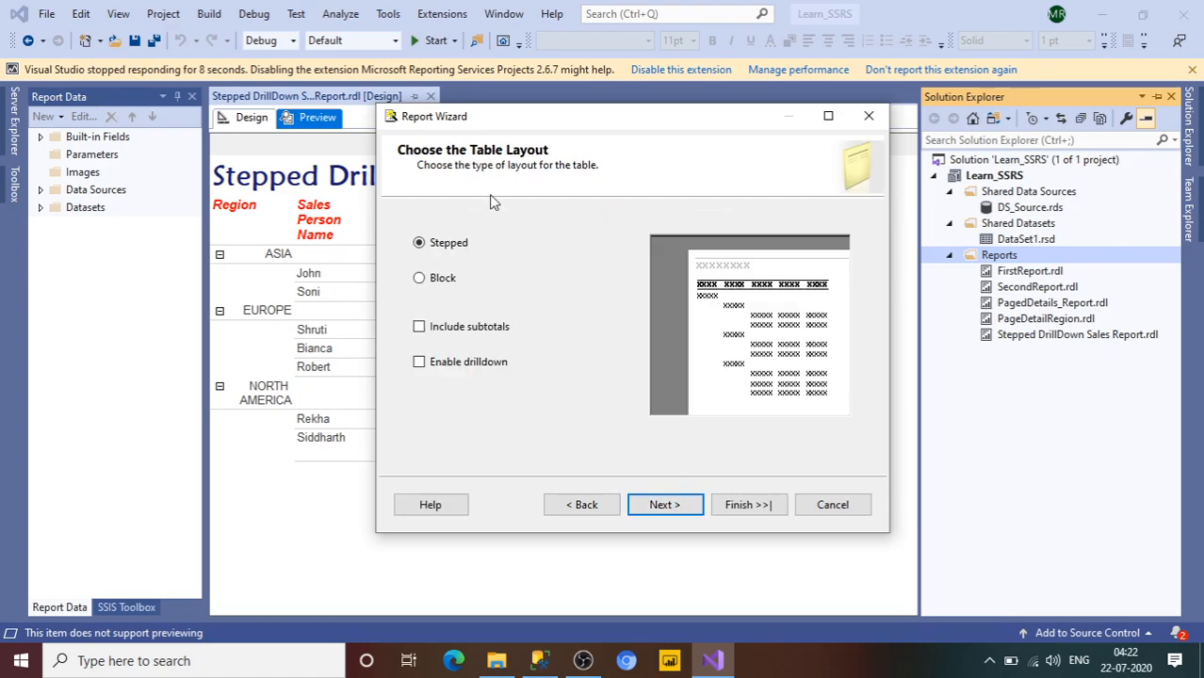
# - Set the table layout to Block with subtotals included and continue to the wizard's final page
pyautogui.click(421, 283)
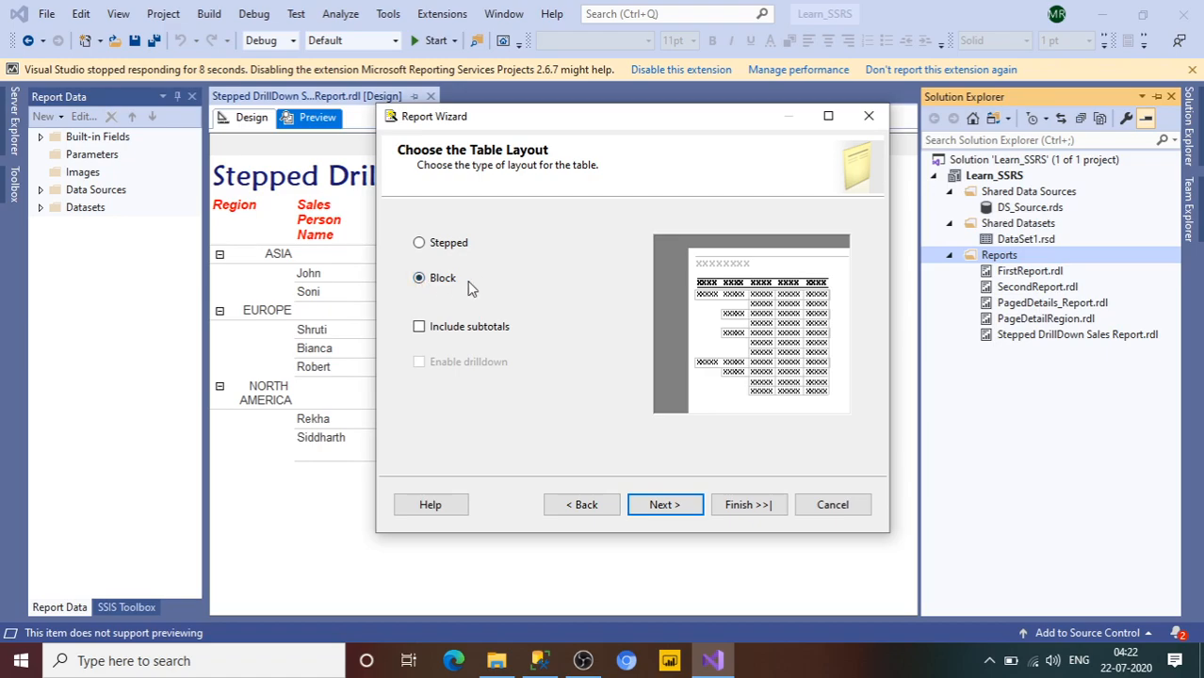
pyautogui.click(424, 330)
pyautogui.click(664, 505)
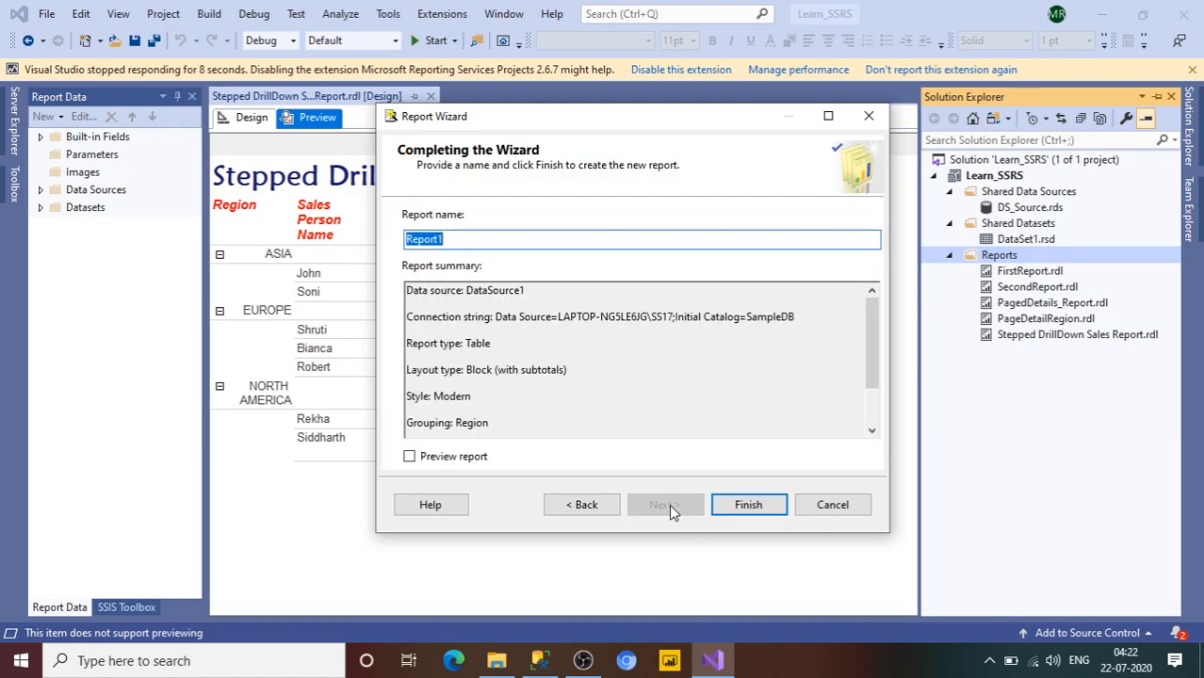
# - Name the report "Block_Sales Report With SubTotals", enable the report preview and finish the wizard
pyautogui.write('Block')
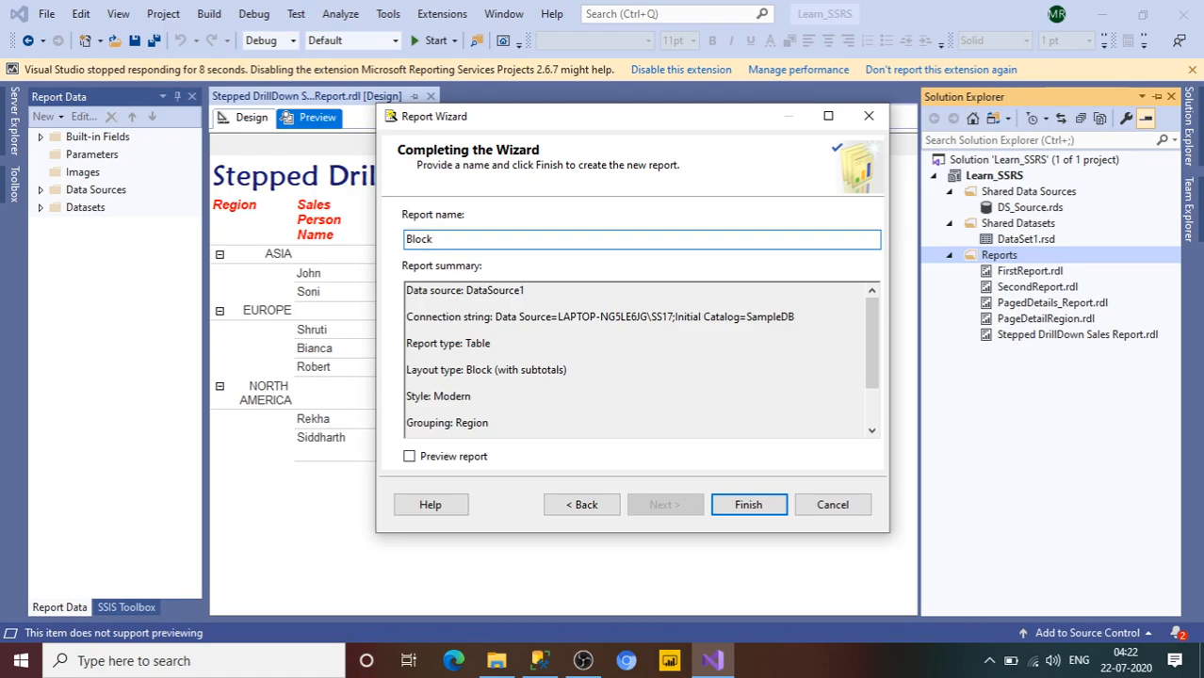
pyautogui.write('_SALE')
pyautogui.press('BackSpace')
pyautogui.press('BackSpace')
pyautogui.press('BackSpace')
pyautogui.write('ales')
pyautogui.press('BackSpace')
pyautogui.press('BackSpace')
pyautogui.write('Report With SubTotals')
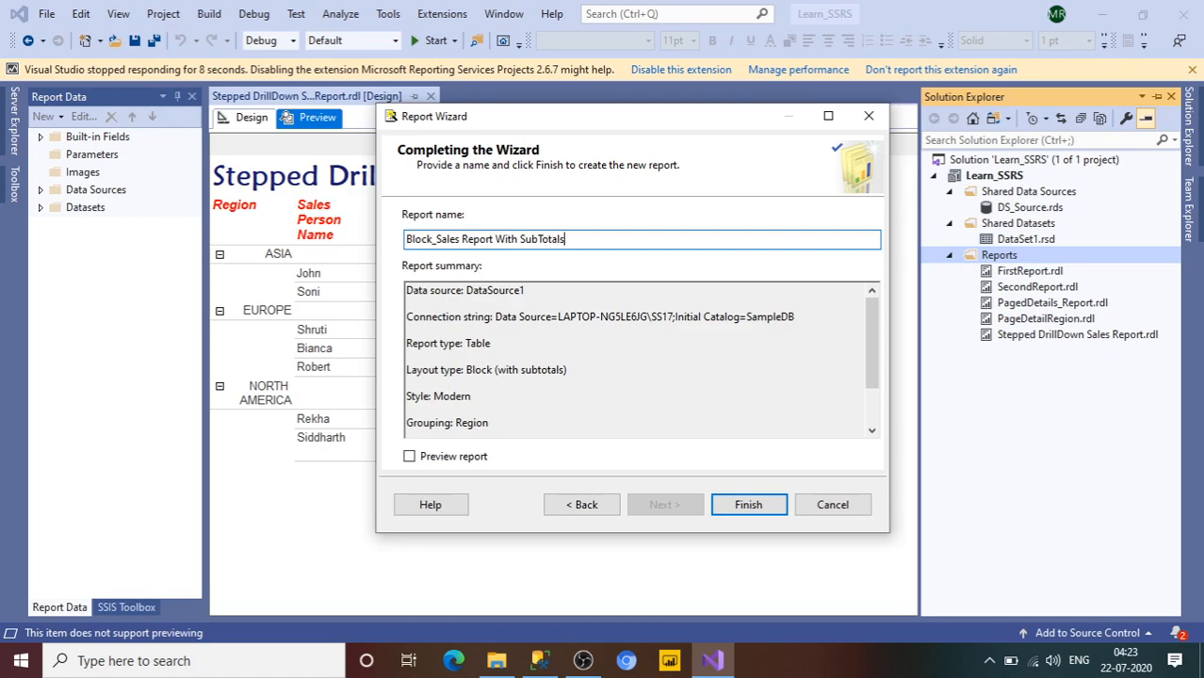
pyautogui.click(410, 457)
pyautogui.click(741, 507)
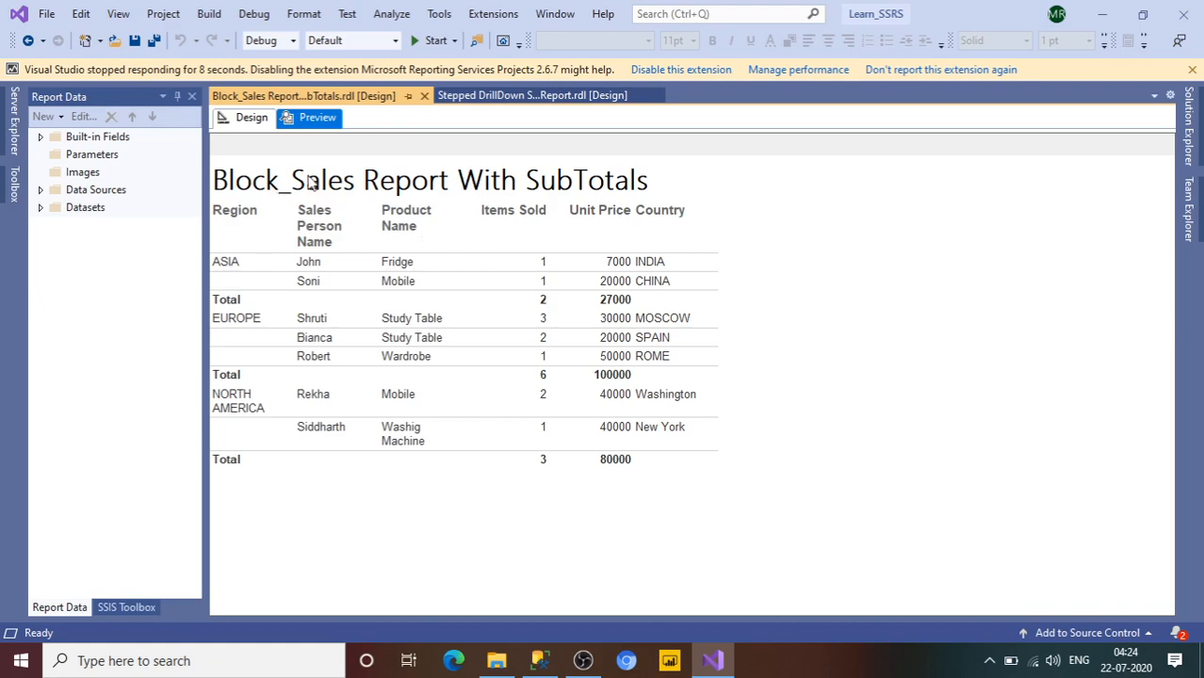
# - Switch the report to design view and centre the title text in its text box
pyautogui.click(249, 118)
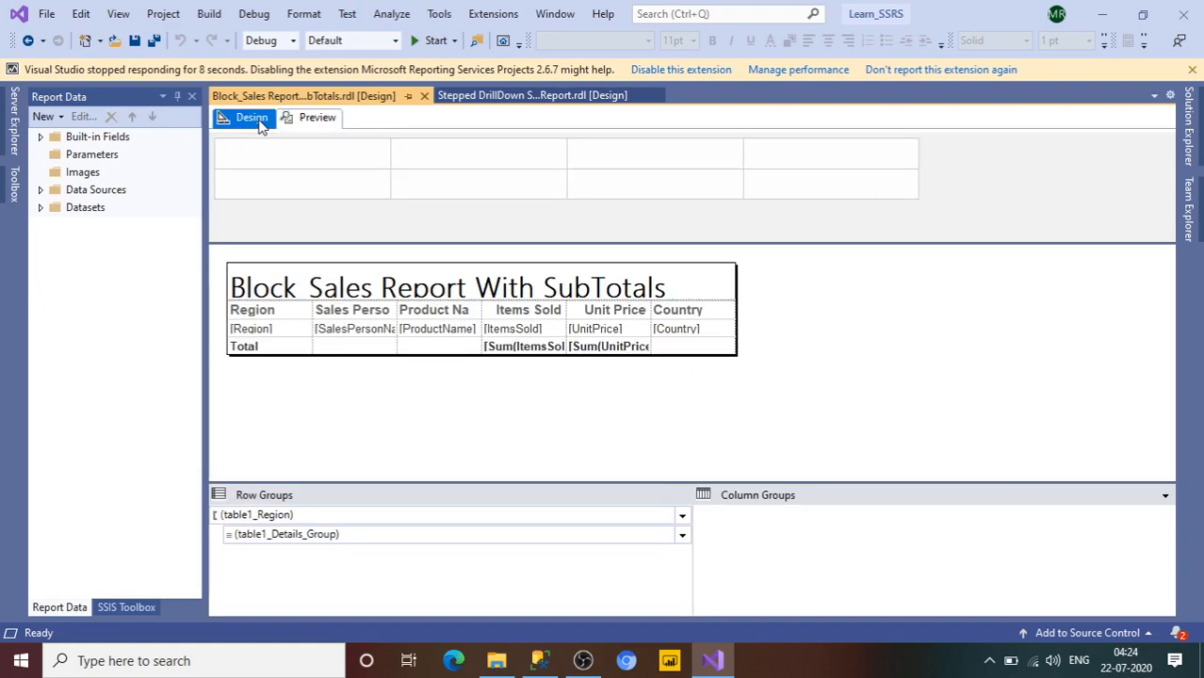
pyautogui.click(236, 275)
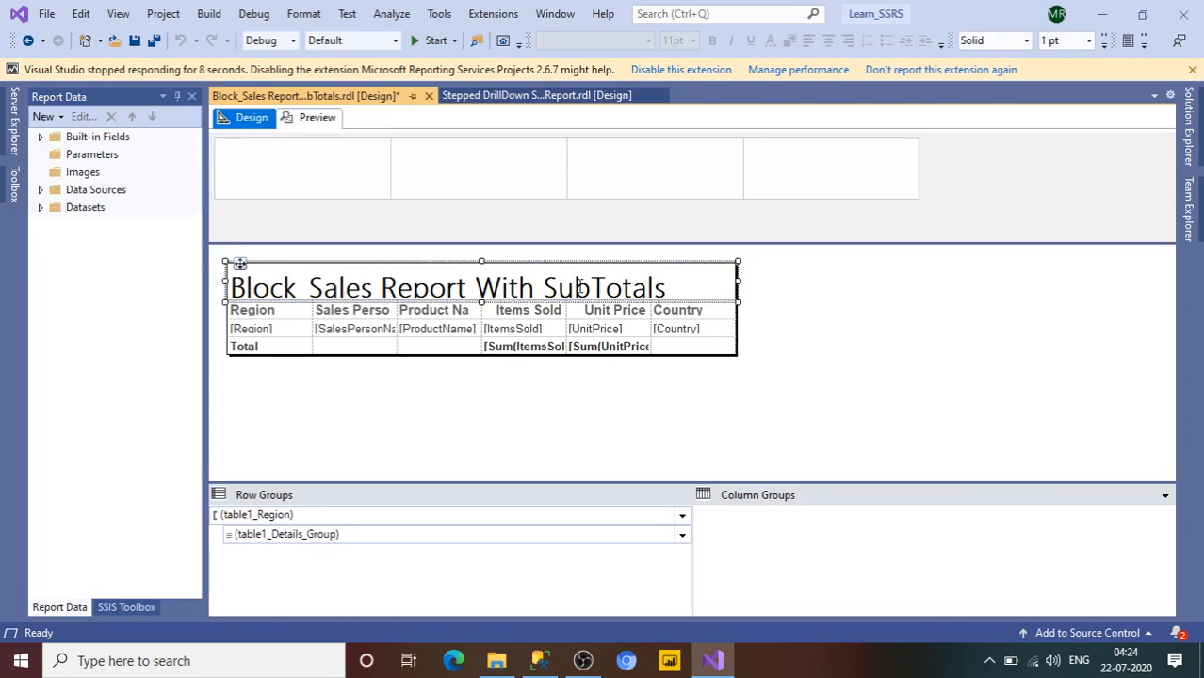
pyautogui.click(669, 273)
pyautogui.moveTo(230, 288); pyautogui.dragTo(741, 278)
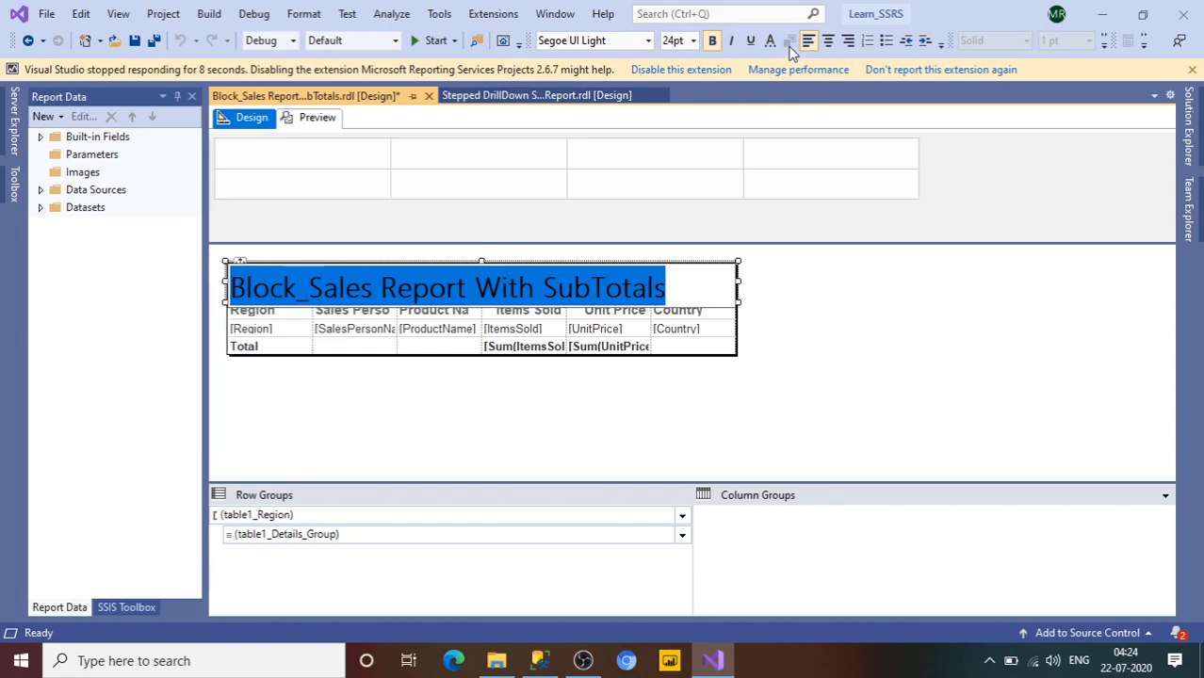
pyautogui.click(828, 42)
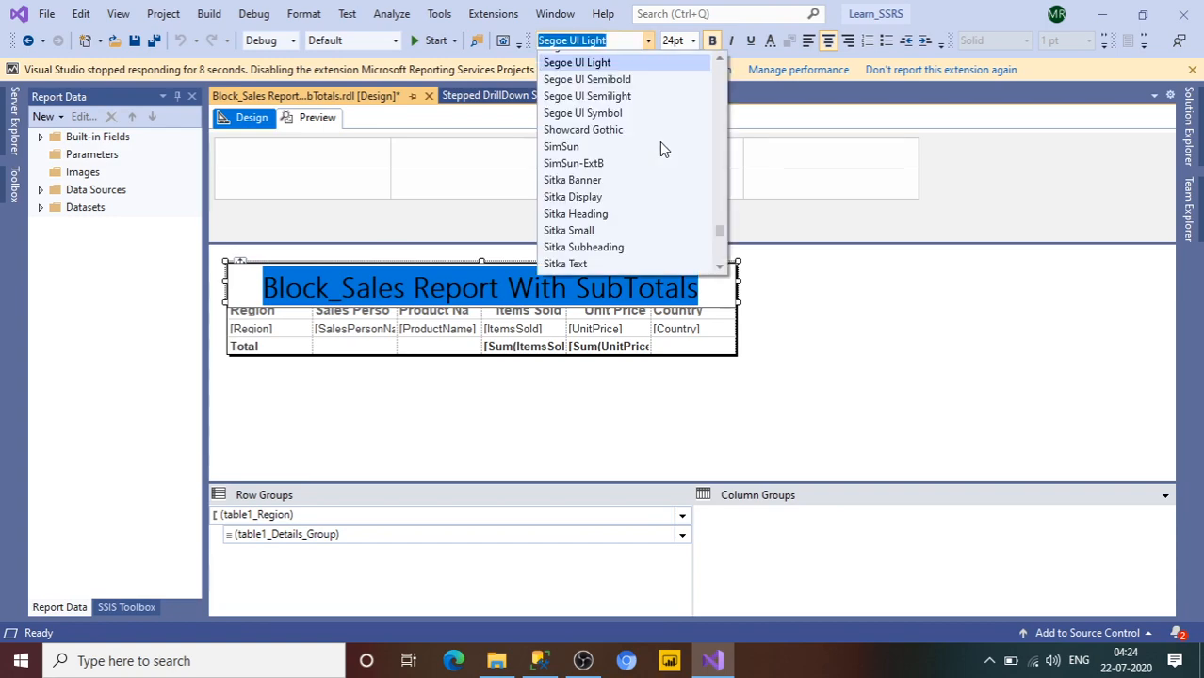
# - Set the font of the report title to Times New Roman
pyautogui.write('t')
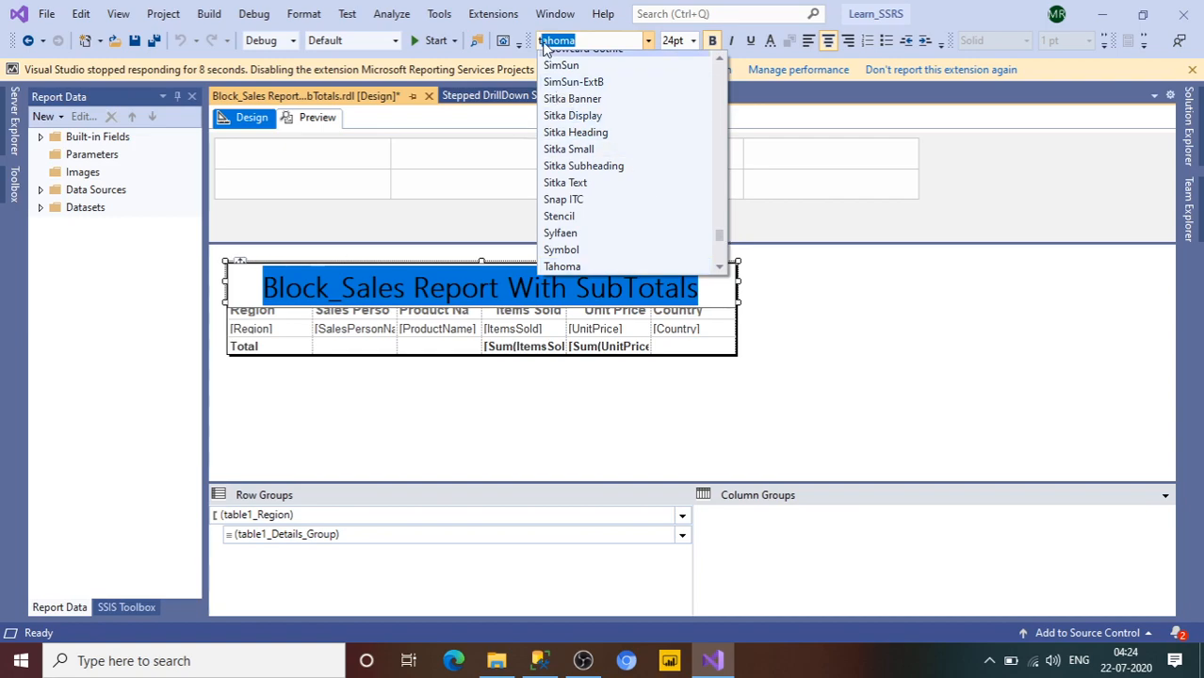
pyautogui.click(586, 41)
pyautogui.click(586, 42)
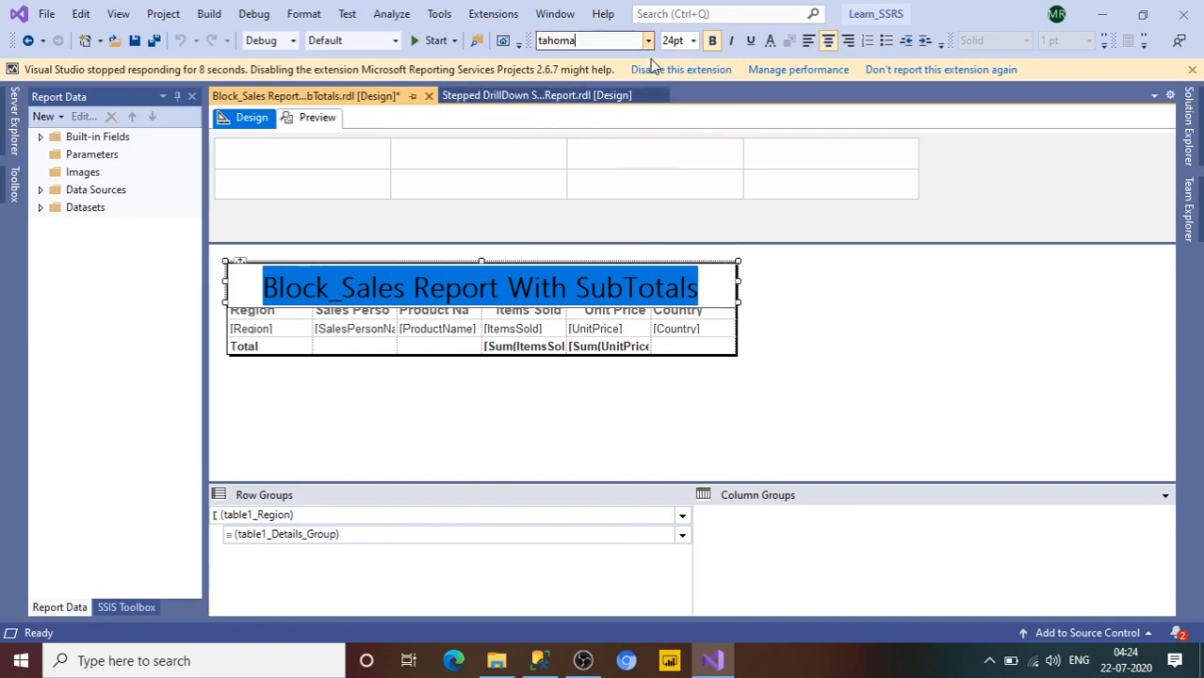
pyautogui.click(649, 43)
pyautogui.write('times New R')
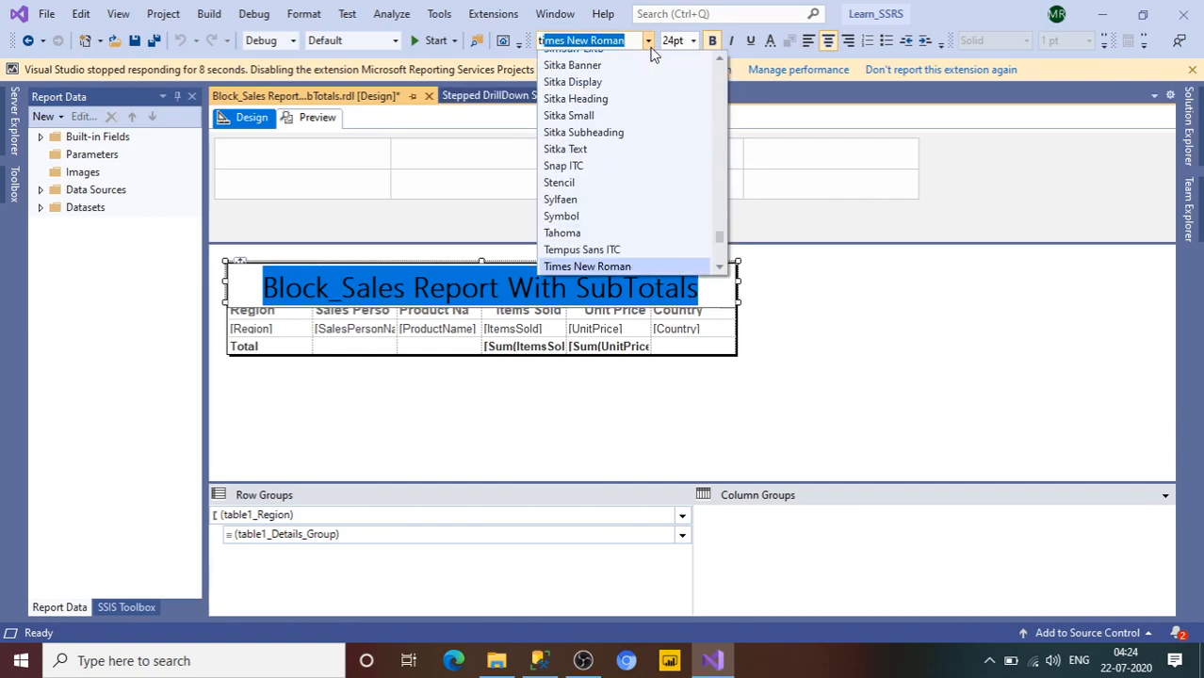
pyautogui.click(654, 271)
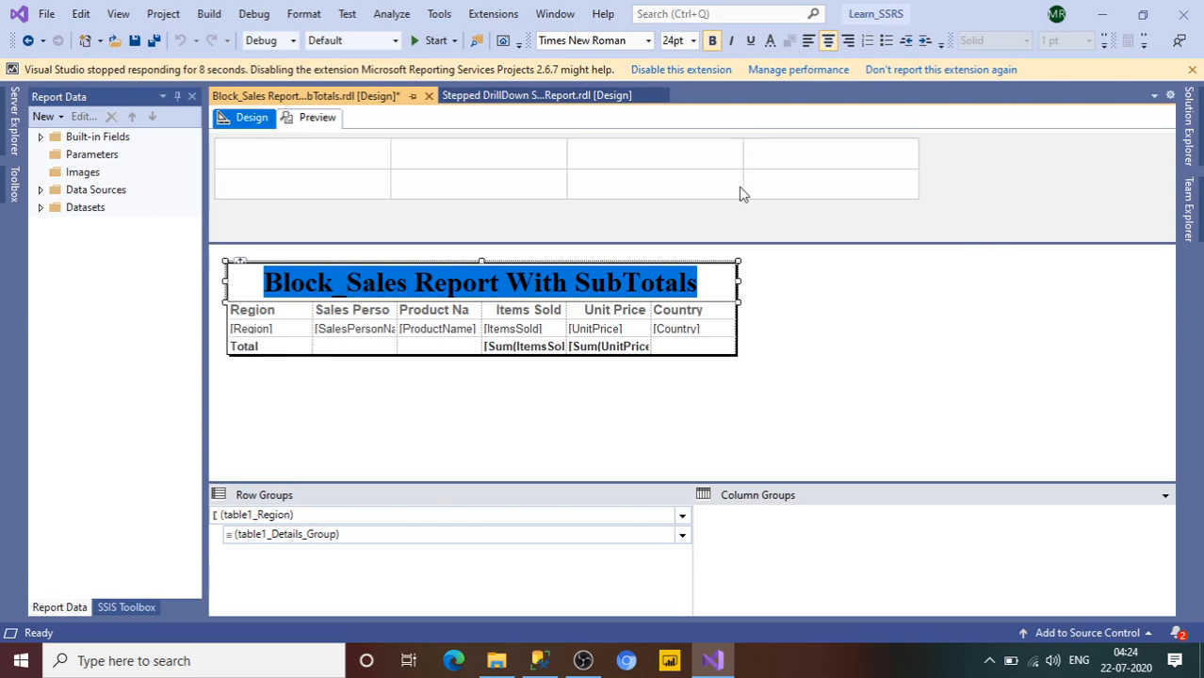
# - Set the report title's text colour to dark red
pyautogui.click(770, 49)
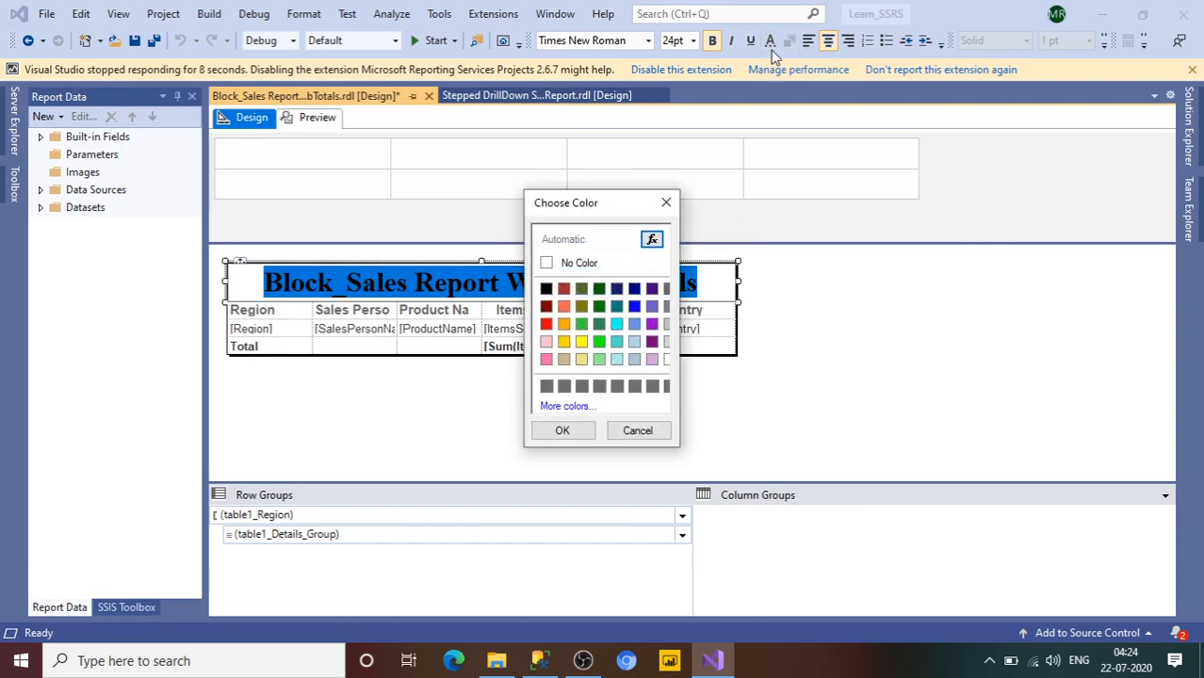
pyautogui.click(546, 307)
pyautogui.click(561, 430)
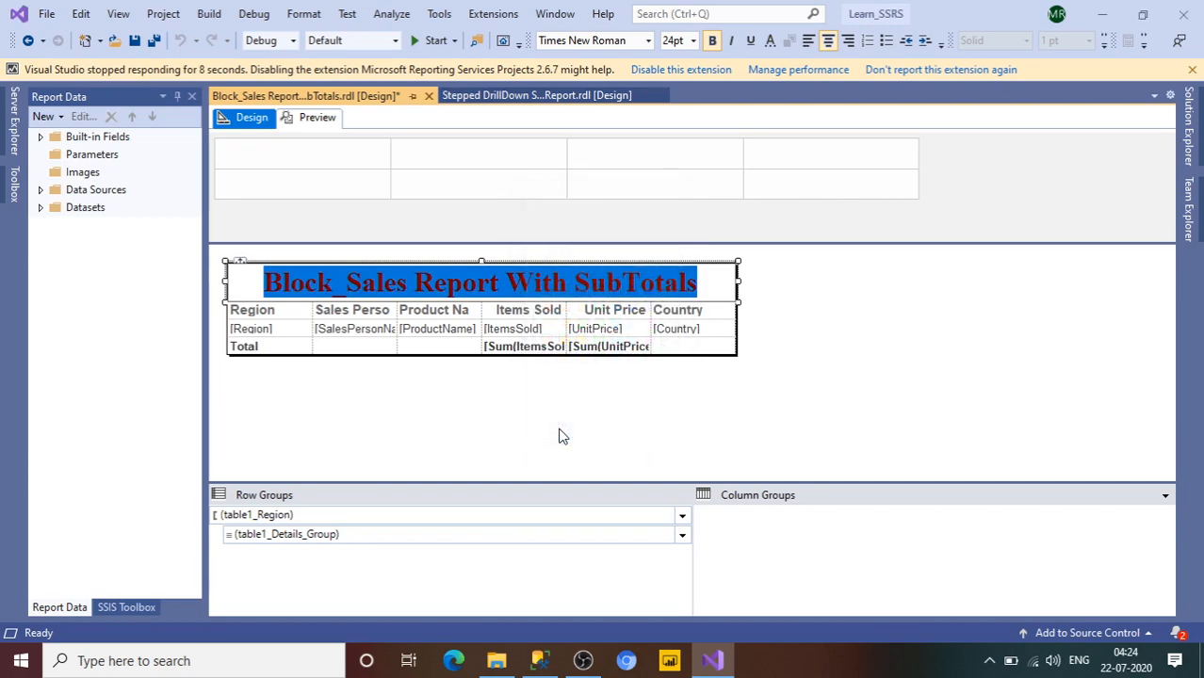
# - Fill the background of the table's header row with pink and preview the report
pyautogui.click(237, 310)
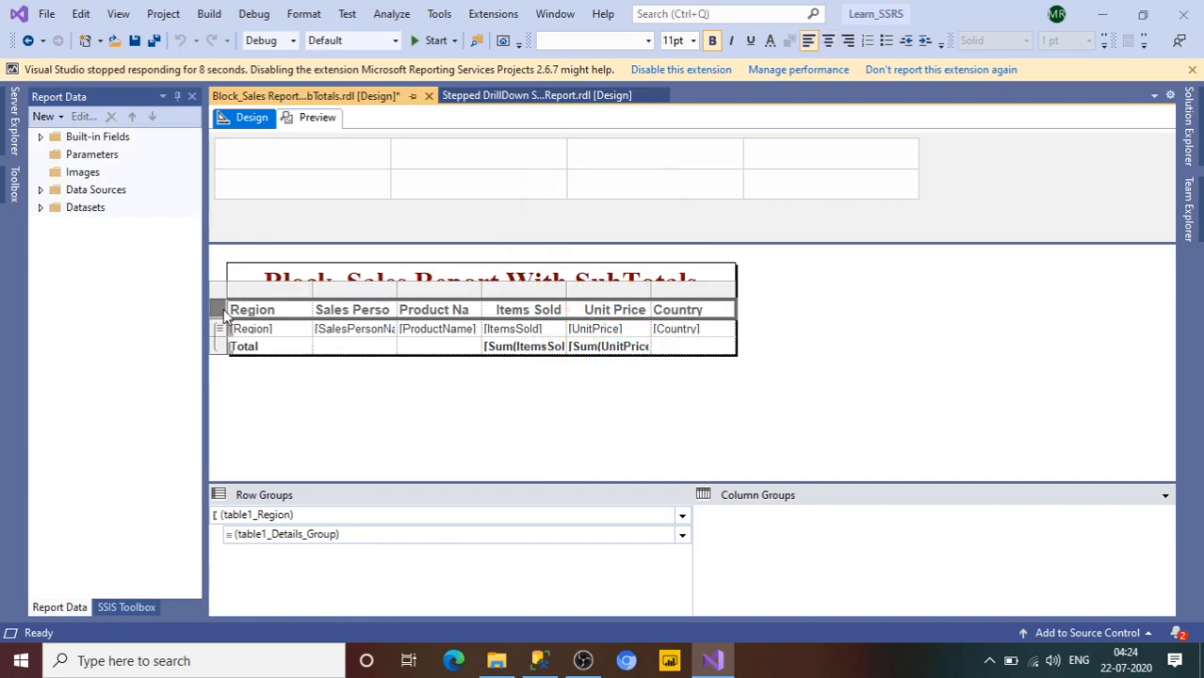
pyautogui.click(222, 312)
pyautogui.click(714, 41)
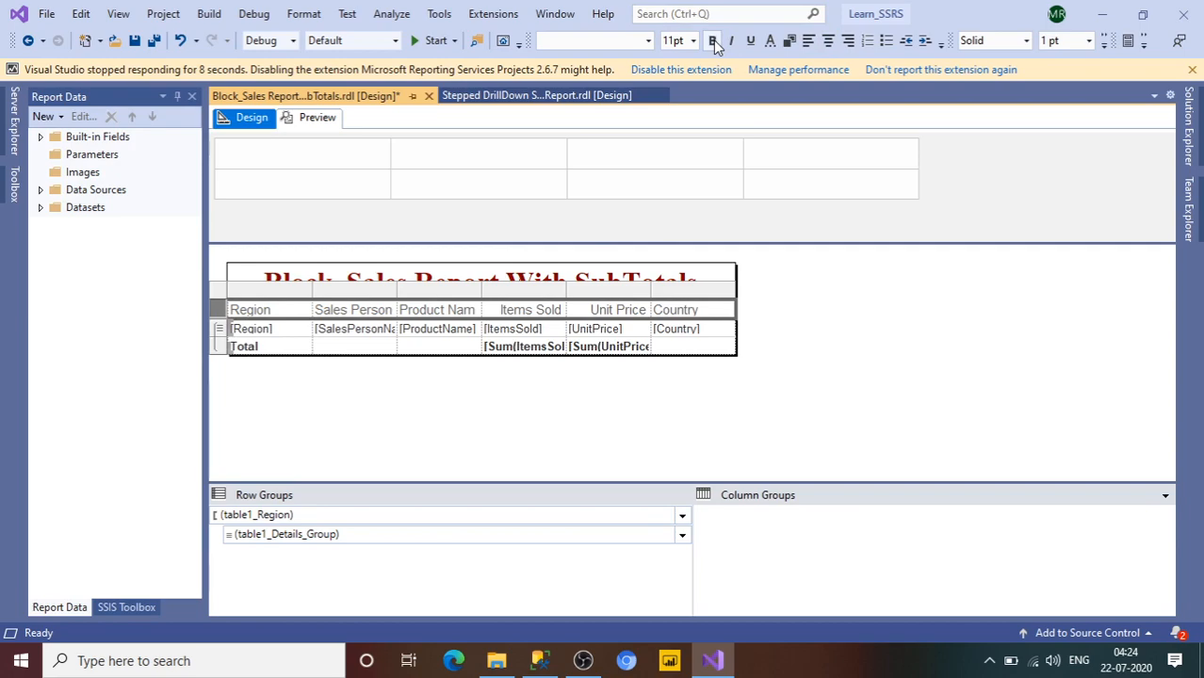
pyautogui.click(713, 41)
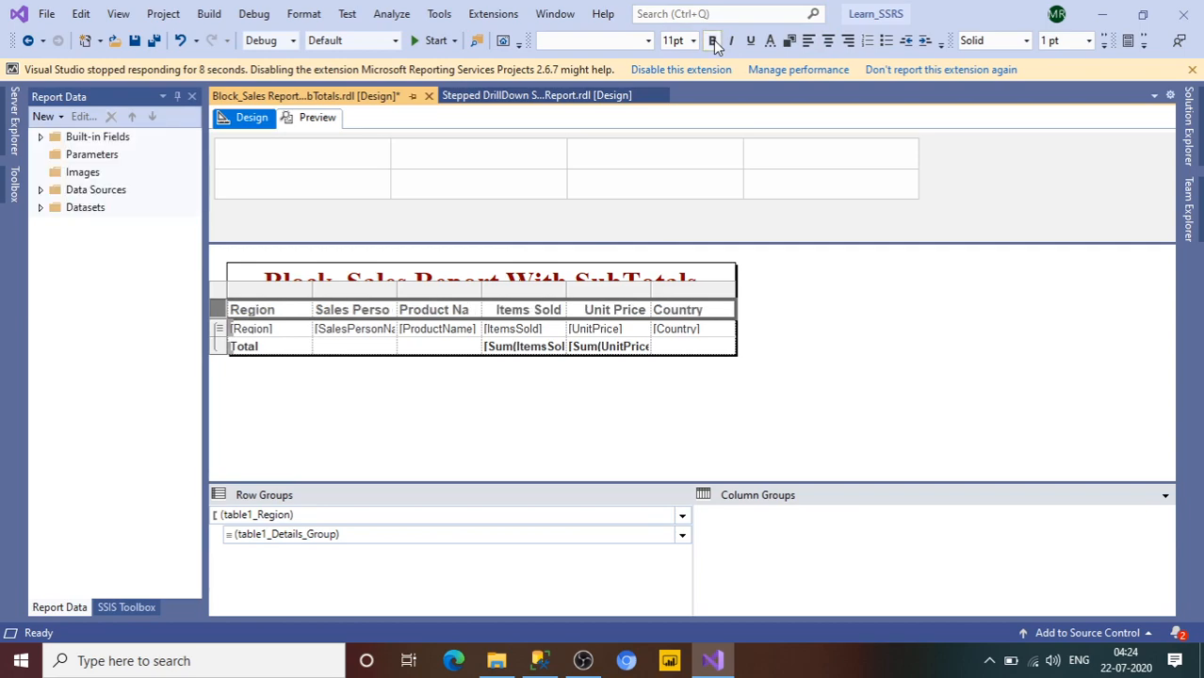
pyautogui.click(771, 41)
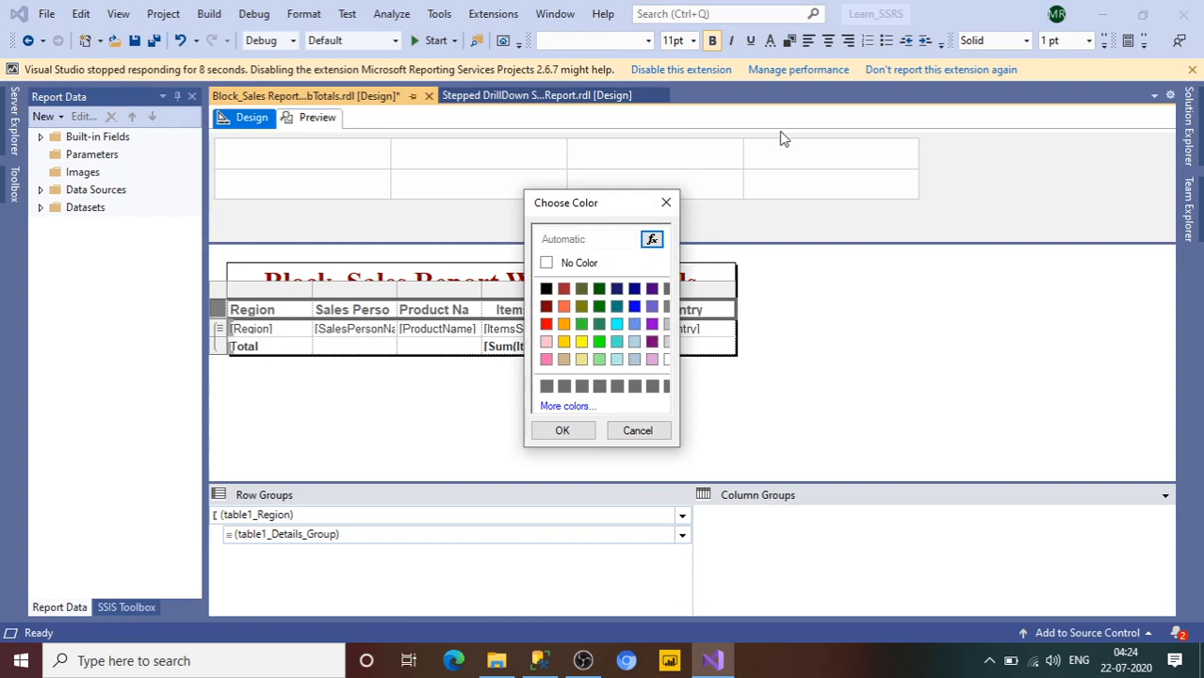
pyautogui.click(666, 203)
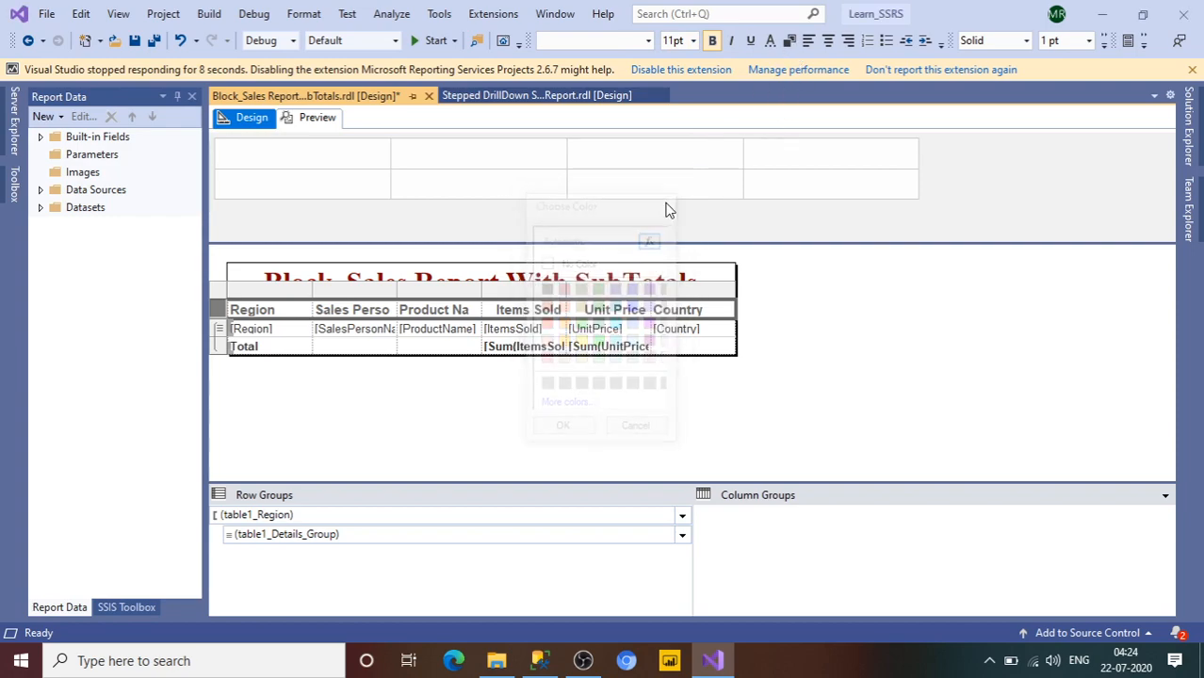
pyautogui.click(781, 43)
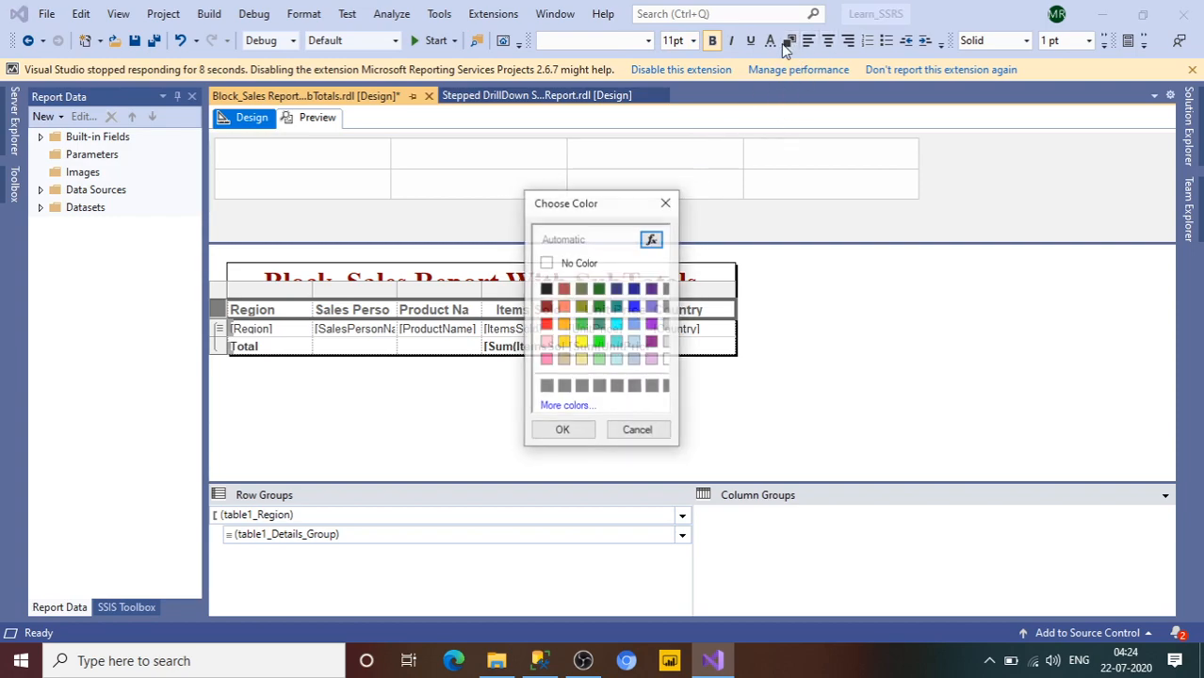
pyautogui.click(546, 343)
pyautogui.click(561, 431)
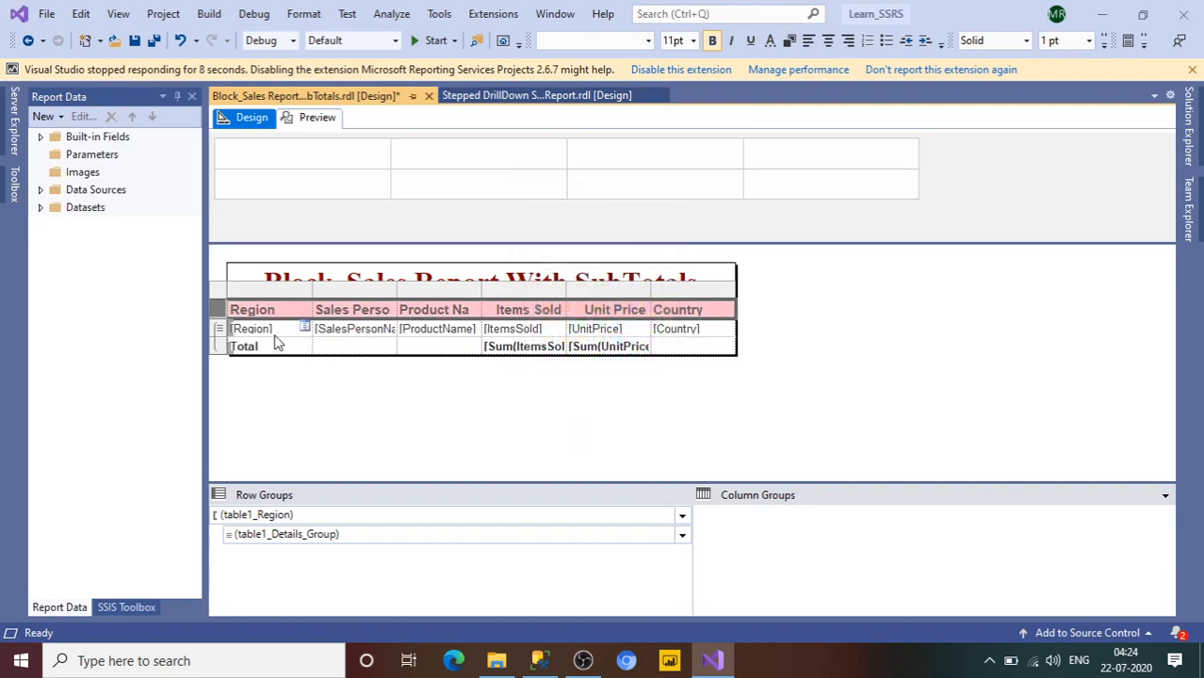
pyautogui.click(324, 125)
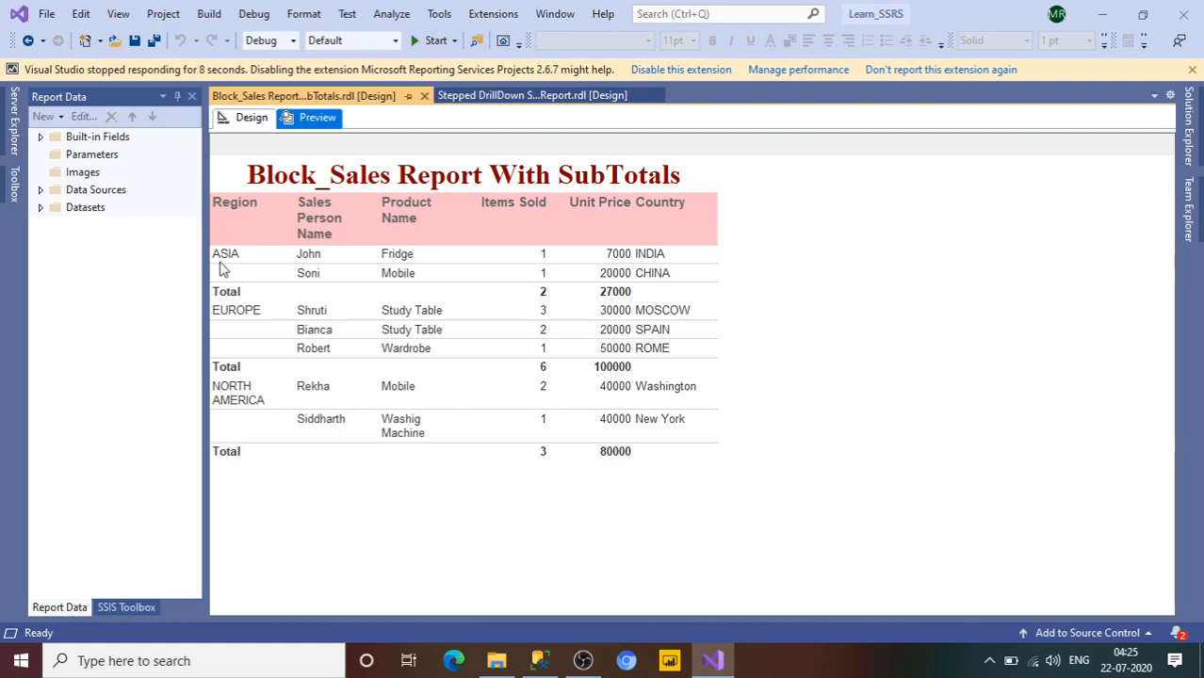
# - In design view, make the [Region] group cell bold and give it a dark green background
pyautogui.click(247, 118)
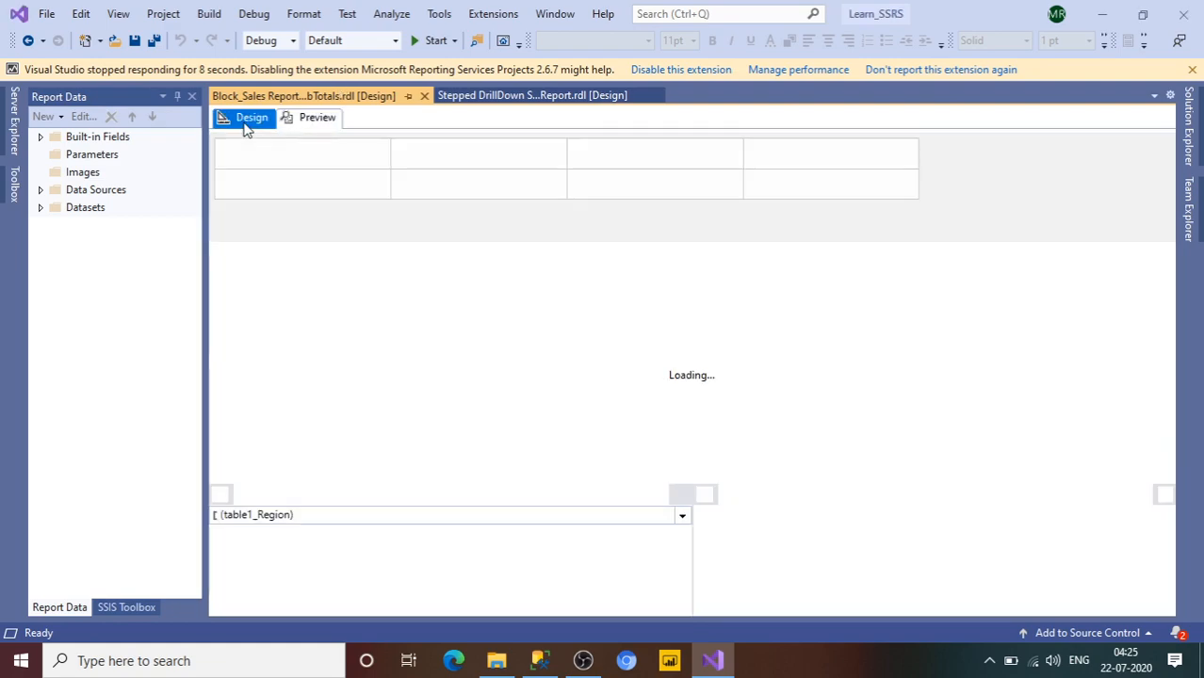
pyautogui.click(278, 333)
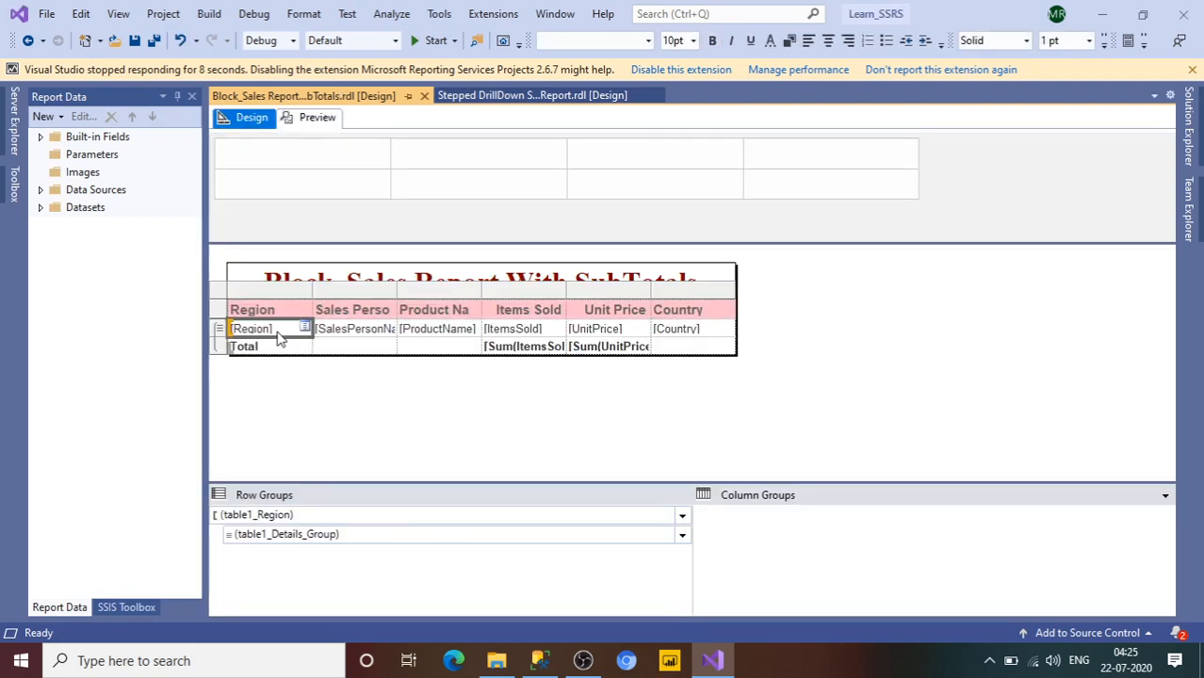
pyautogui.click(713, 42)
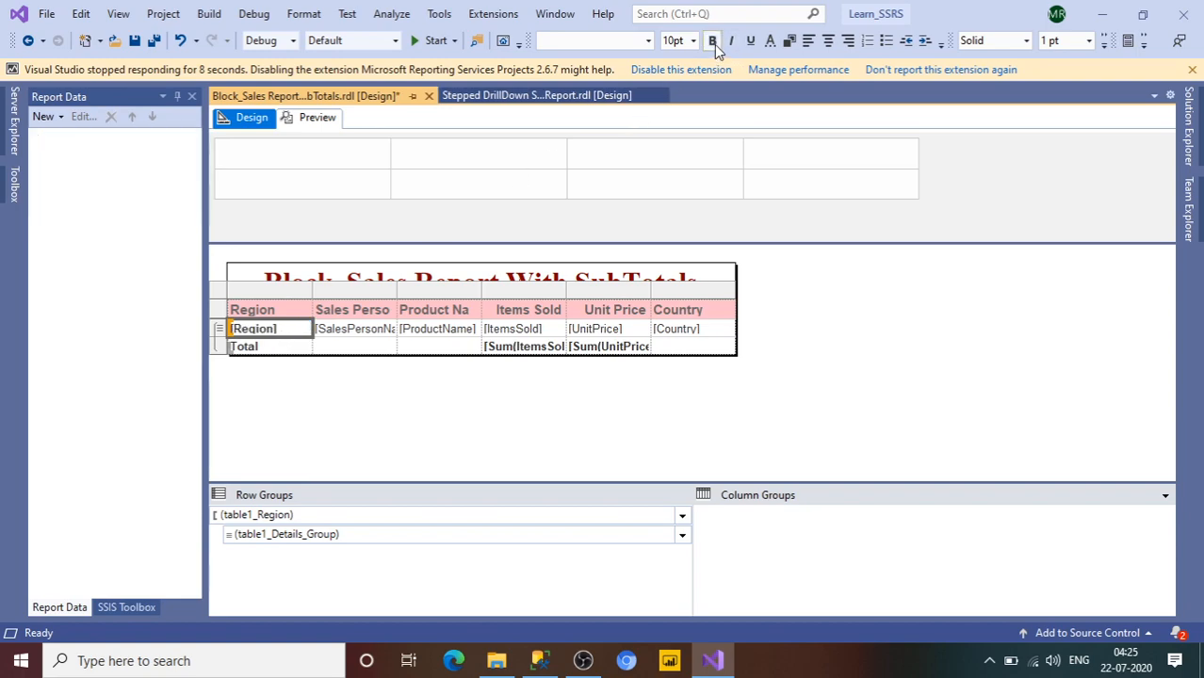
pyautogui.click(790, 41)
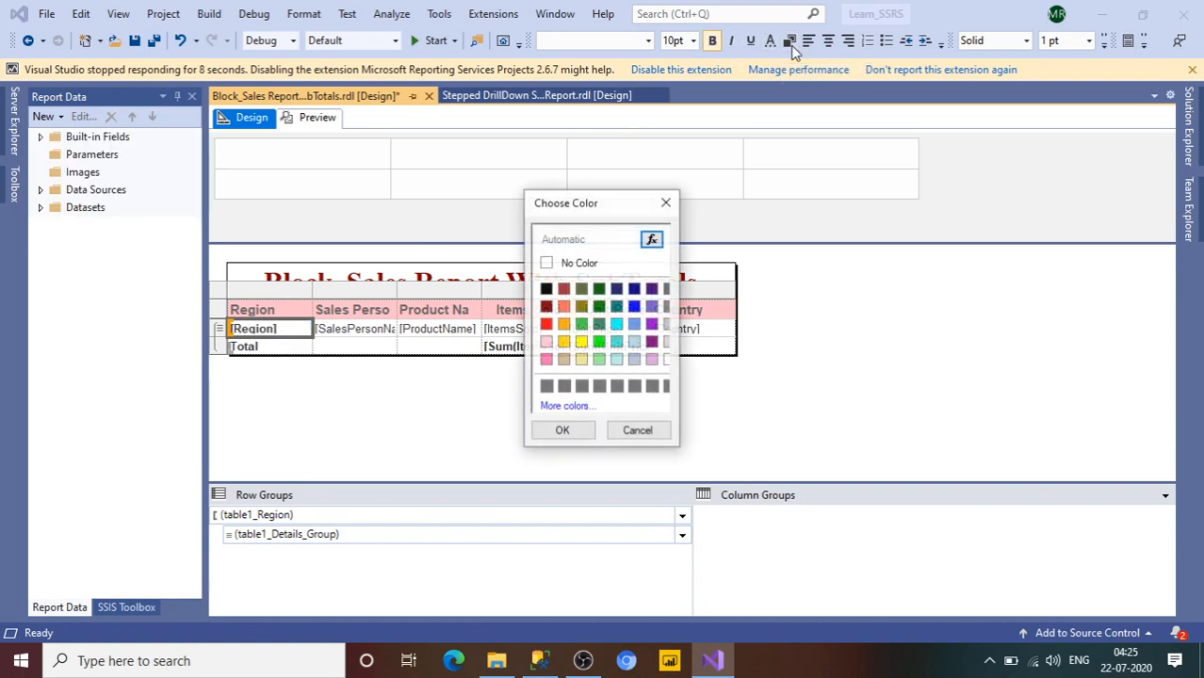
pyautogui.click(599, 288)
pyautogui.click(564, 430)
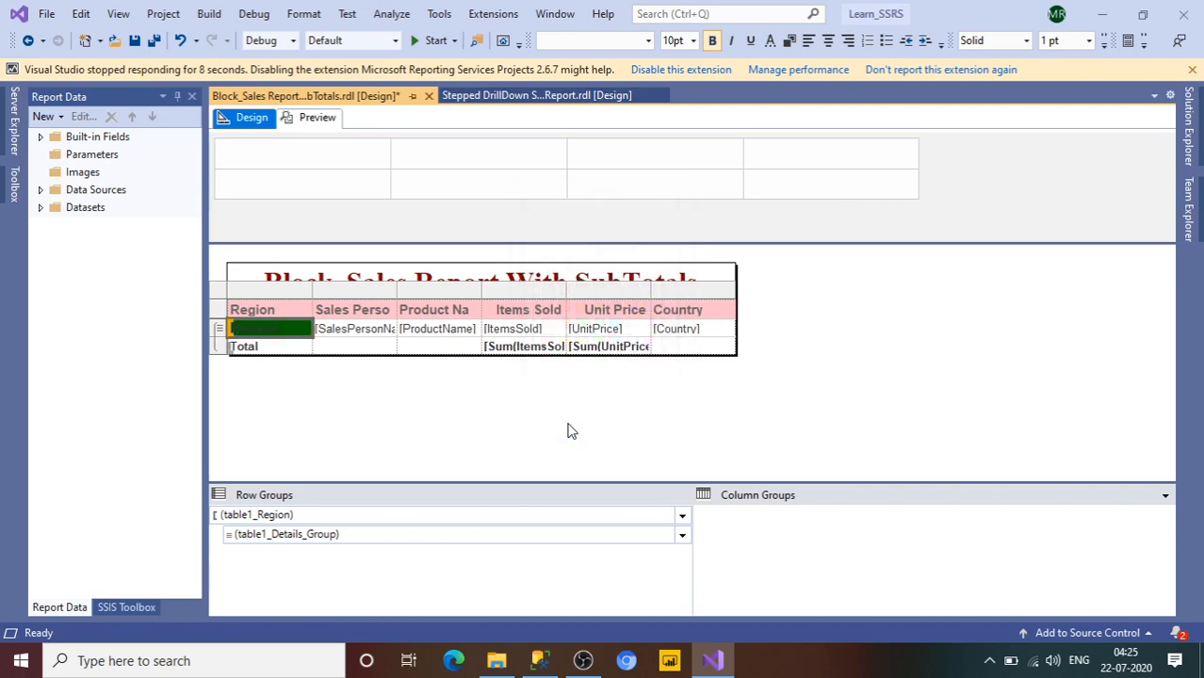
# - Set the [Region] cell's text colour to White from the standard palette and preview the report
pyautogui.click(771, 41)
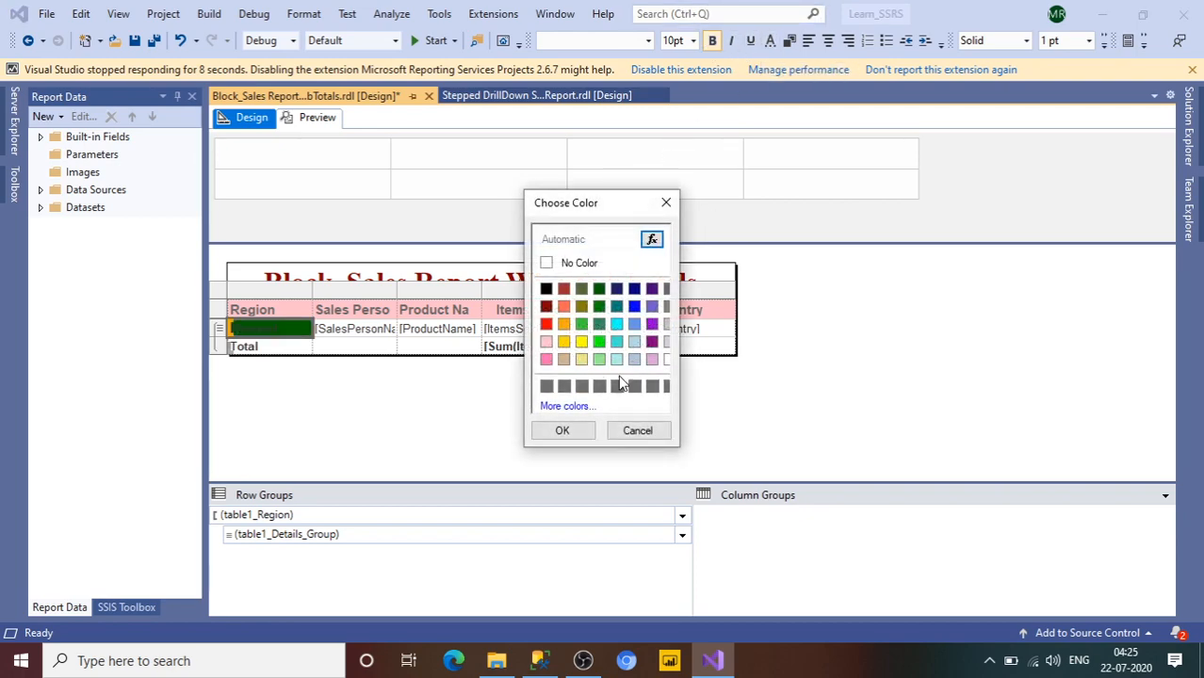
pyautogui.click(574, 407)
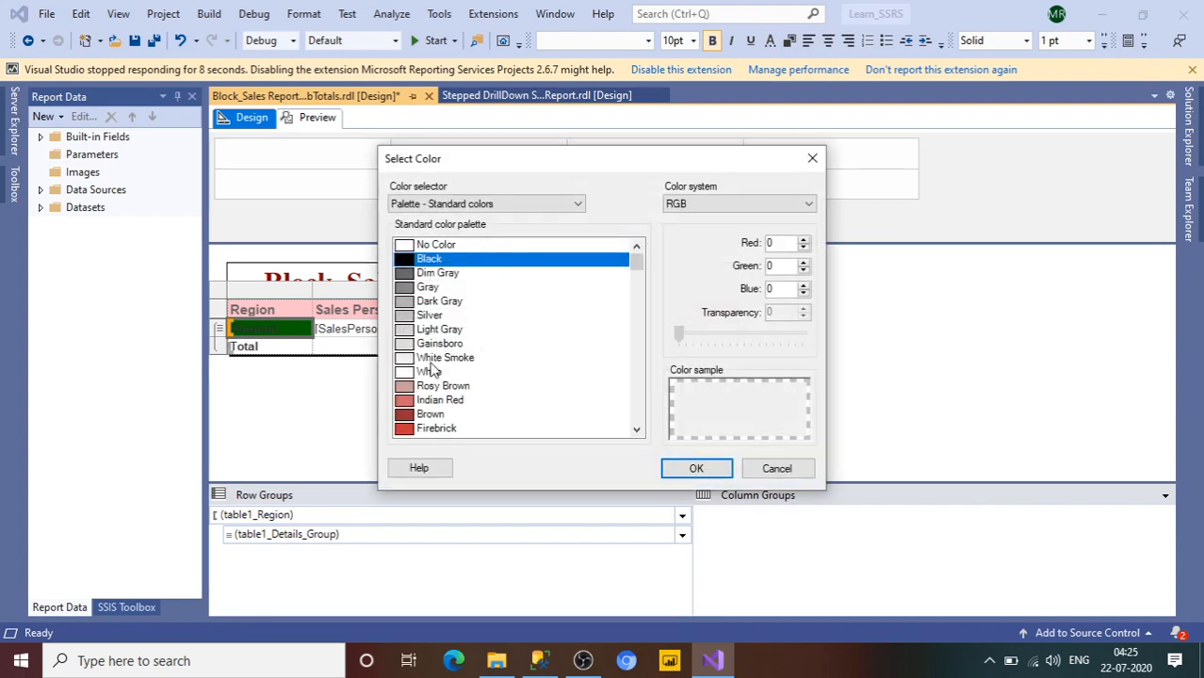
pyautogui.click(432, 372)
pyautogui.click(696, 471)
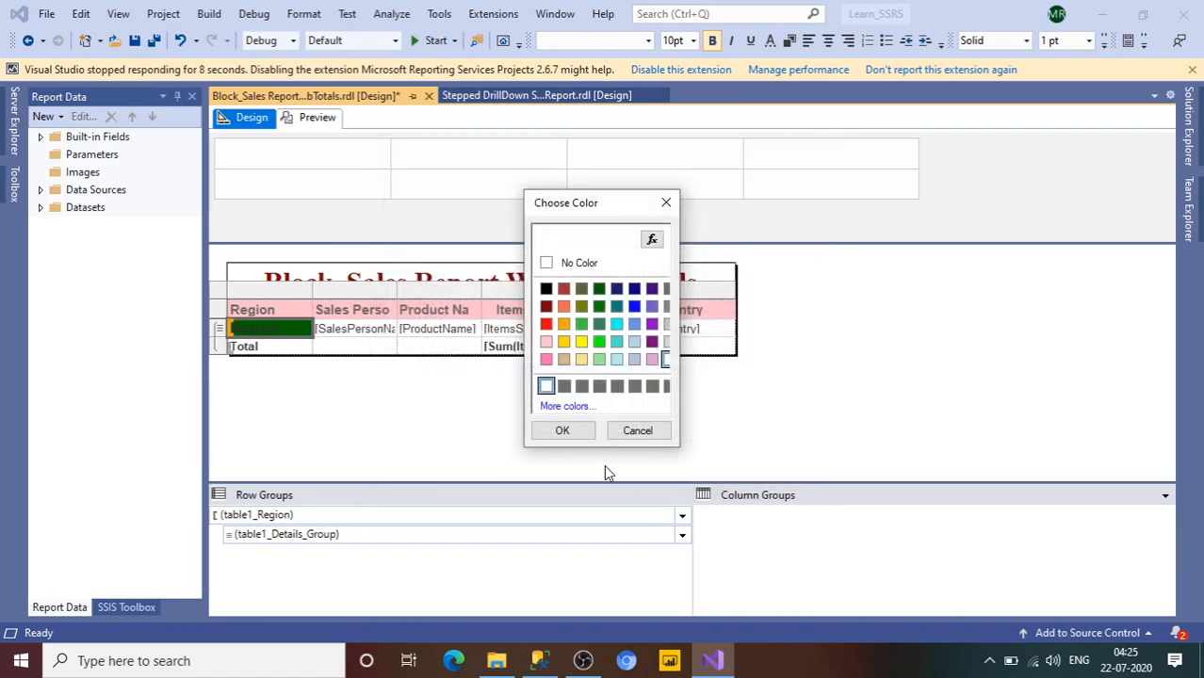
pyautogui.click(582, 431)
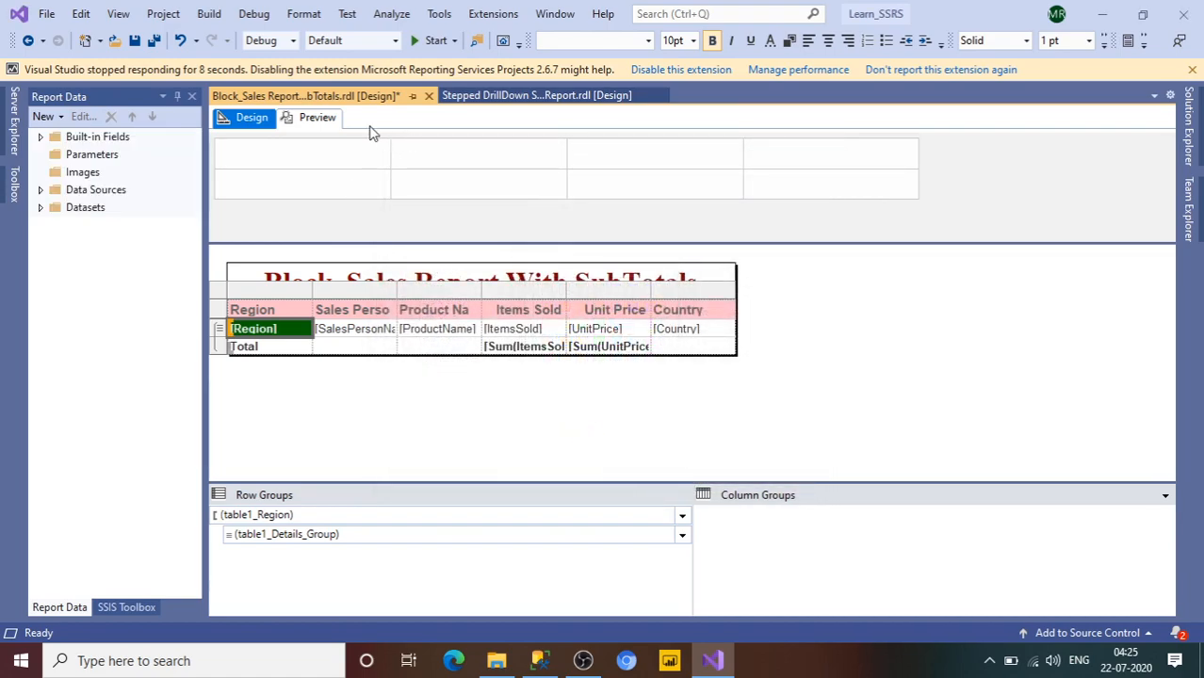
pyautogui.click(326, 119)
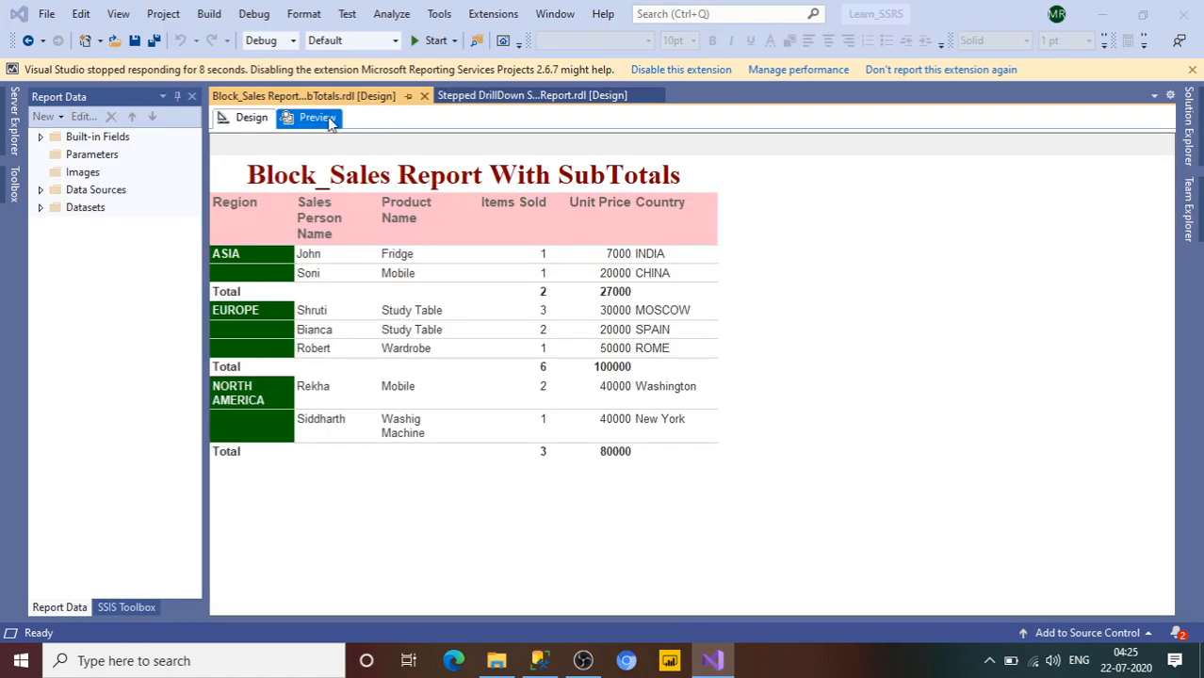